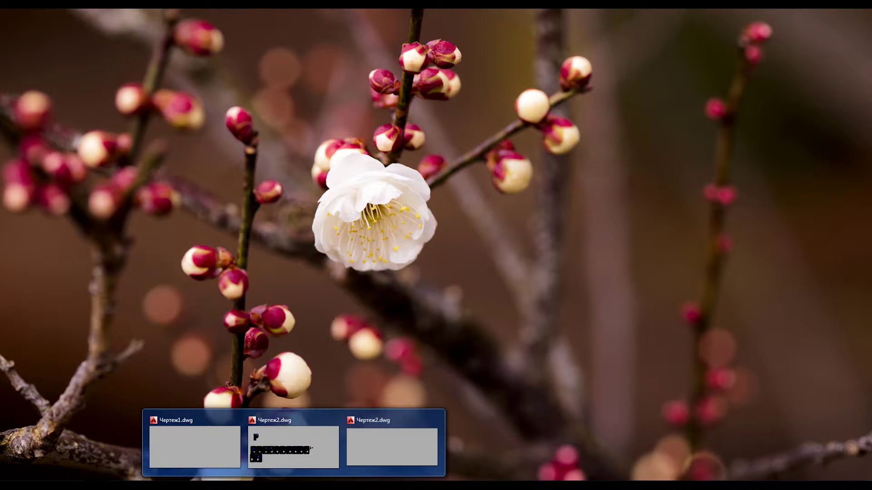
Step: Bring the Чертеж2.dwg AutoCAD window to the front from the taskbar thumbnail
left_click(381, 459)
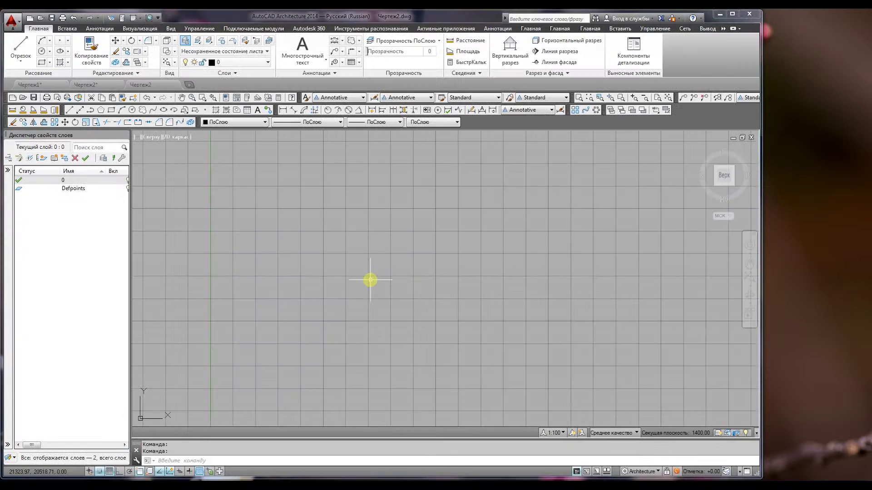
Step: Maximize the AutoCAD Architecture window to full screen
left_click(732, 15)
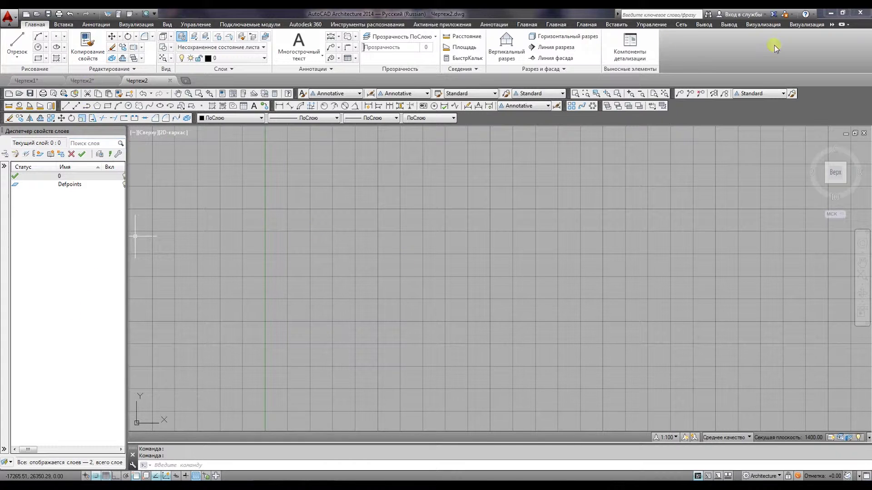
Step: Open the drawing-window colour settings via Параметры > Экран > Цвета
left_click(14, 22)
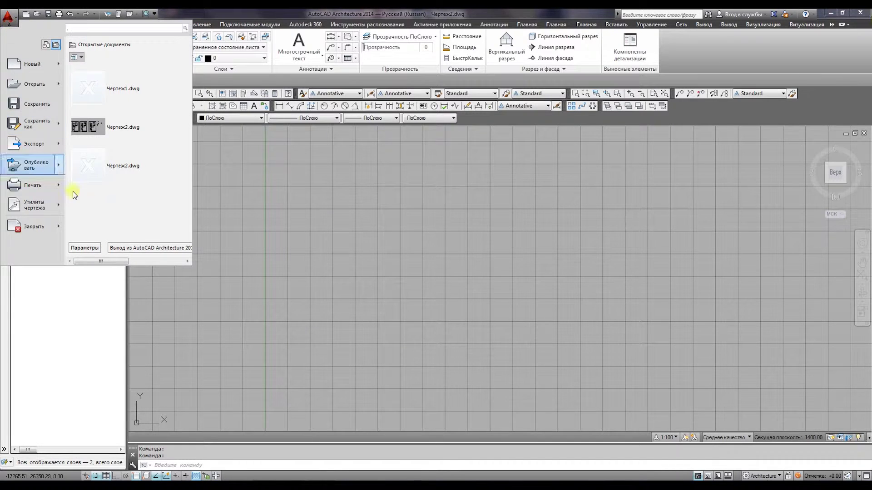
left_click(79, 248)
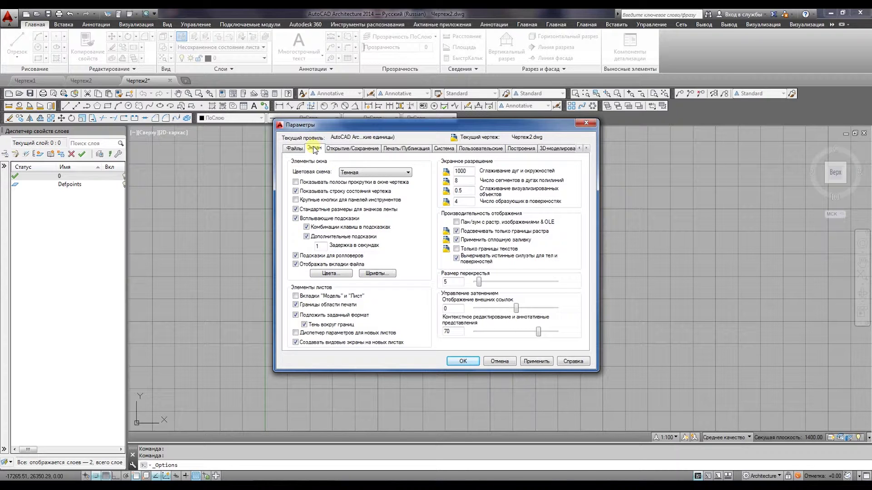
left_click(330, 274)
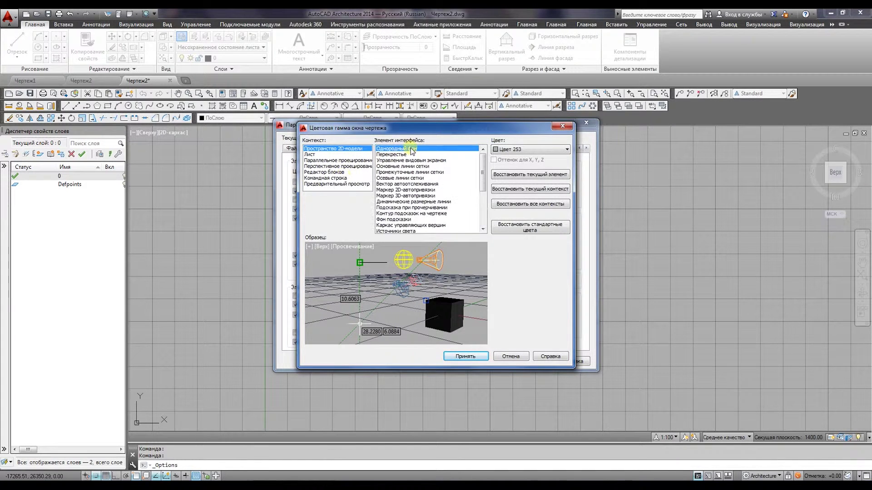
Step: Set the 2D model space background to grey colour 253 and accept the colours
left_click(515, 149)
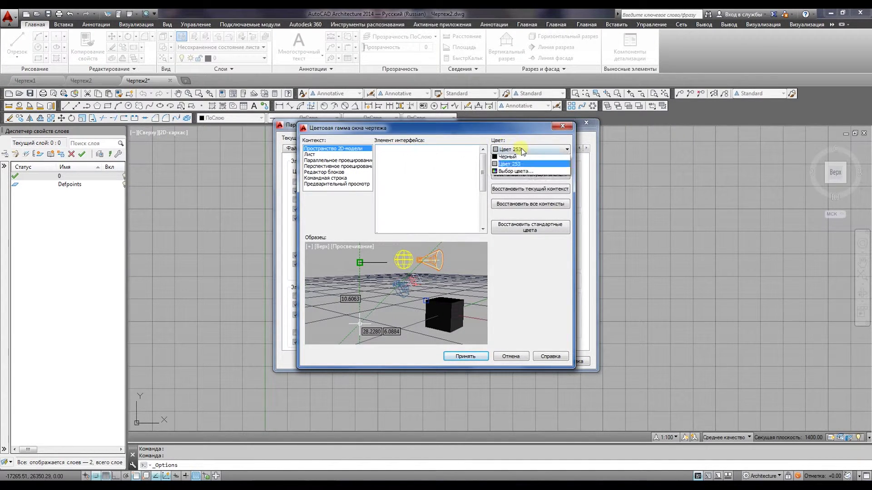
left_click(522, 224)
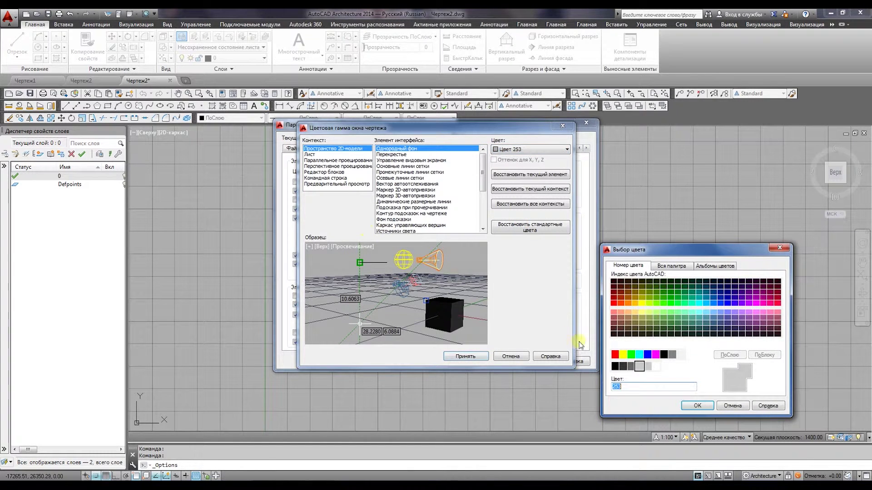
left_click(638, 367)
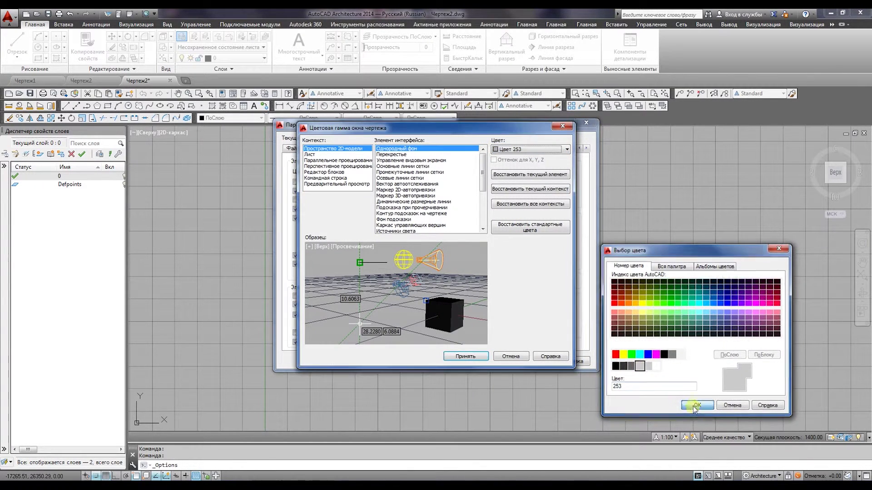
left_click(698, 405)
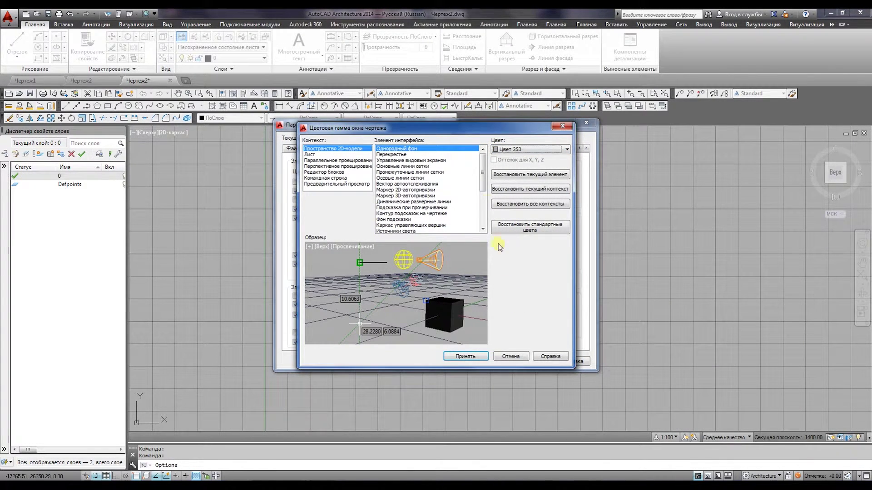
left_click(466, 357)
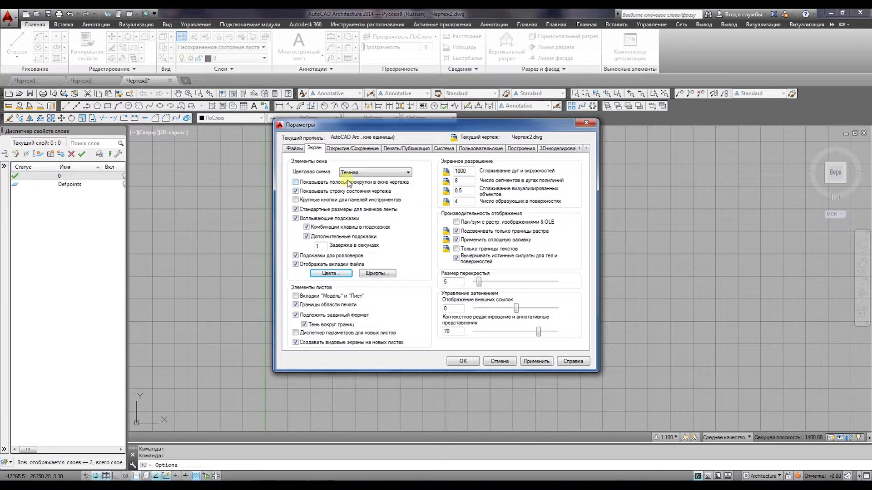
Step: Switch the interface colour scheme to Светлая (light) and close Options
mouse_move(311, 172)
left_click(363, 172)
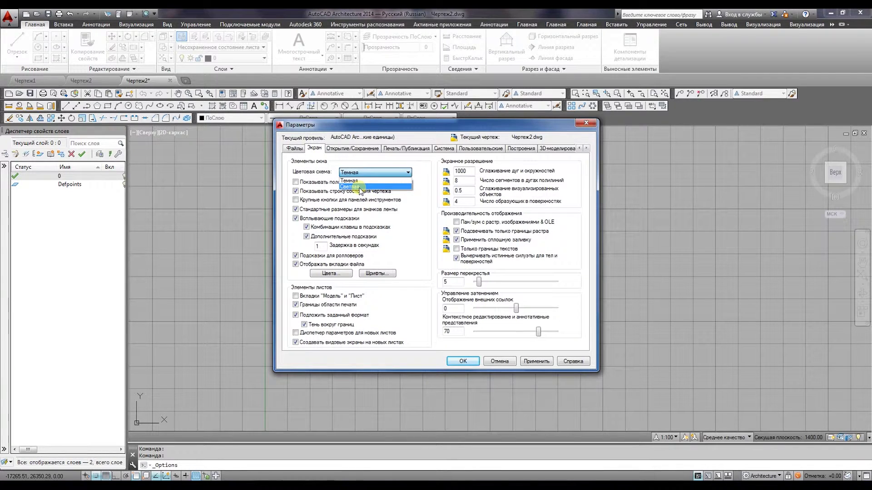
left_click(360, 189)
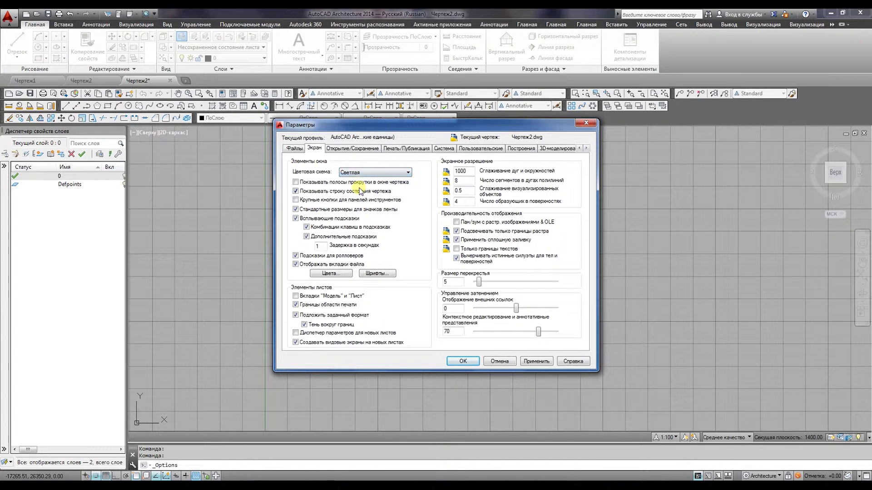
left_click(462, 360)
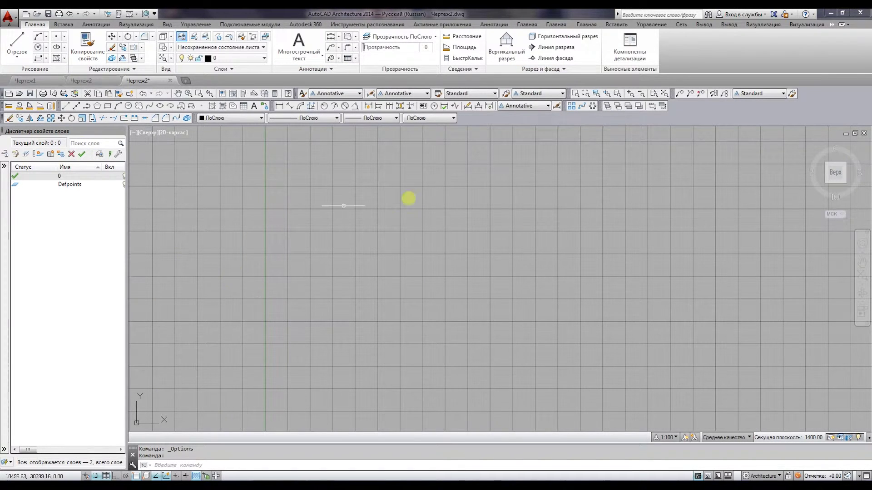
Step: Keep shortcut keys and extended tooltips shown, with a 2-second tooltip delay
left_click(8, 17)
left_click(81, 249)
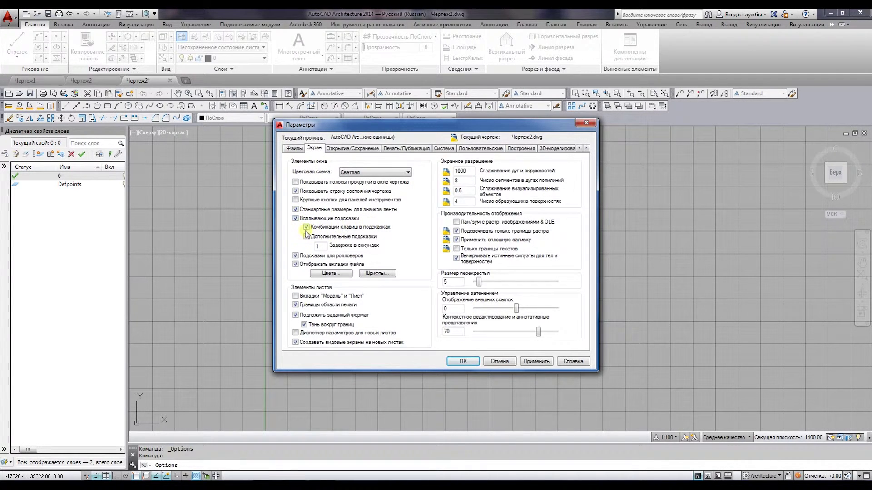
left_click(306, 227)
left_click(306, 236)
left_click(307, 227)
type("2")
left_click(463, 362)
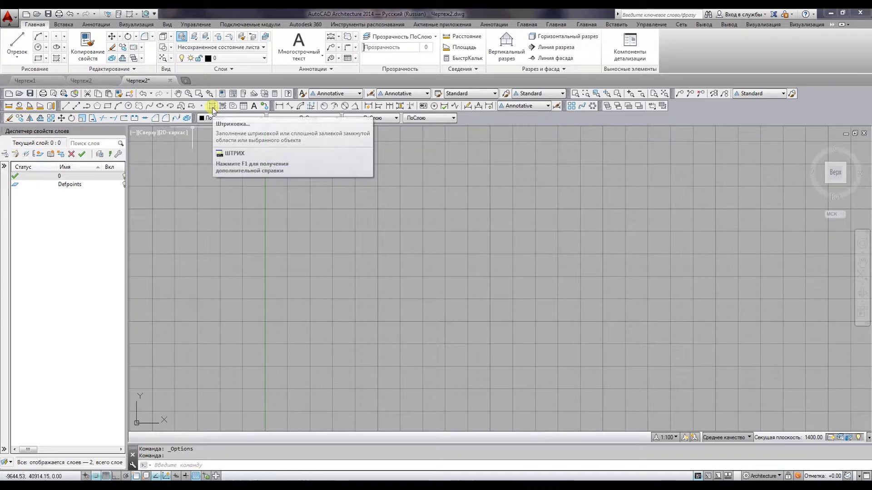
mouse_move(211, 107)
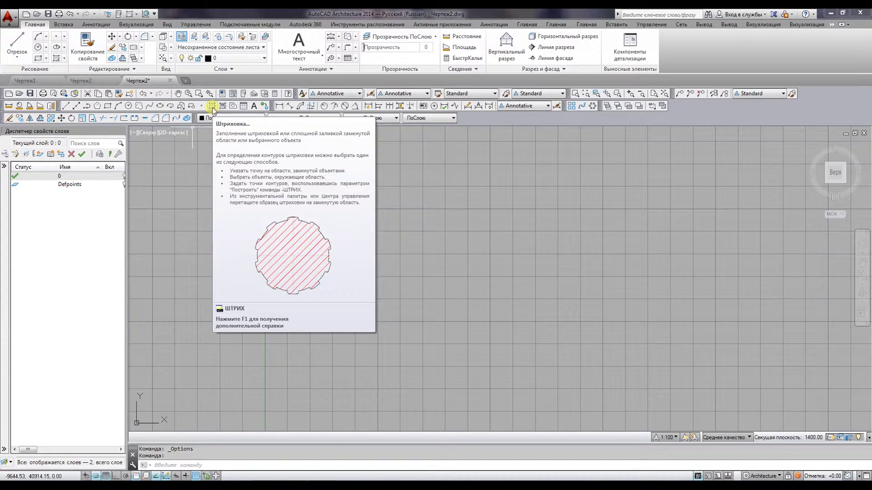
left_click(8, 17)
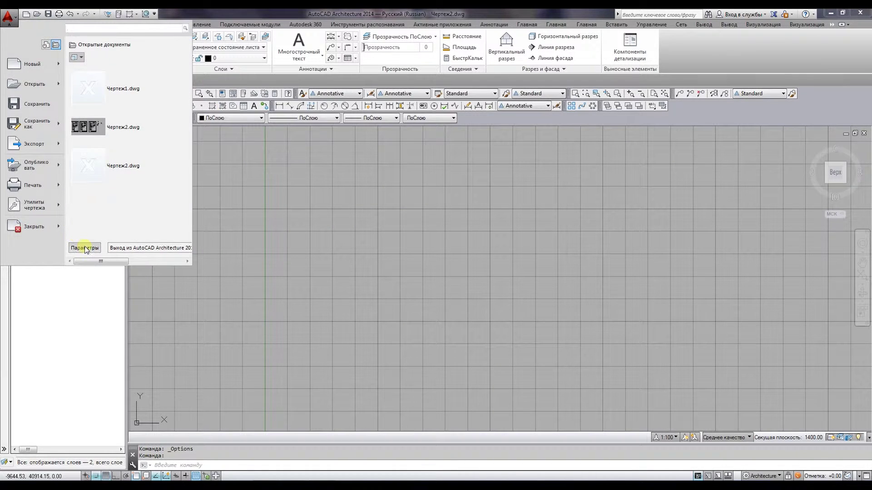
left_click(86, 249)
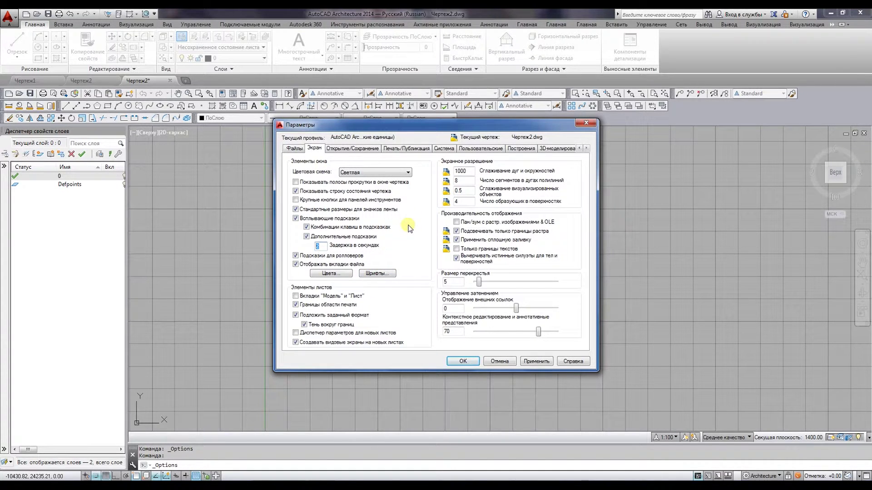
double_click(460, 172)
mouse_move(479, 282)
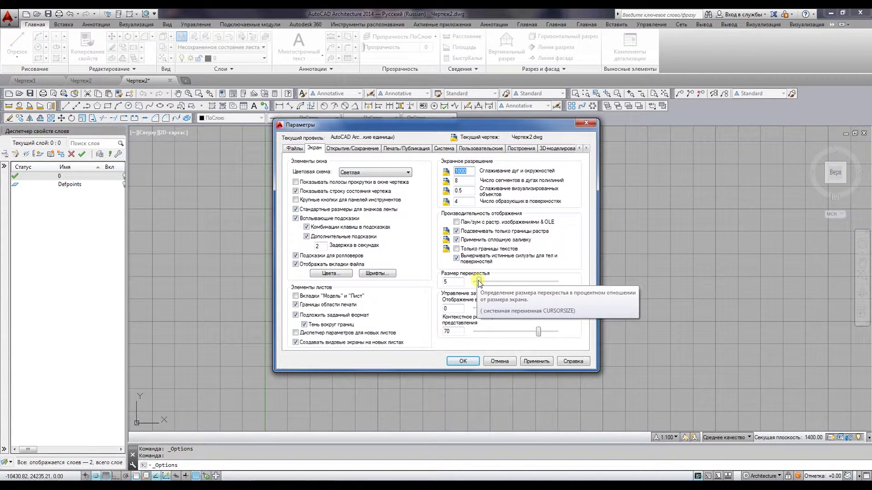
left_click(460, 362)
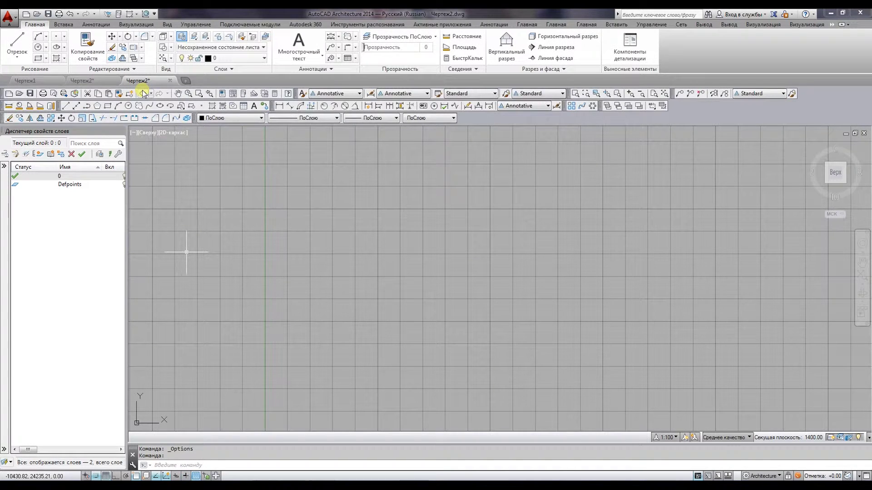
Step: Draw a circle in the middle of the drawing area
left_click(38, 47)
left_click(318, 250)
left_click(247, 183)
scroll(259, 201, "down", 5)
scroll(279, 205, "up", 6)
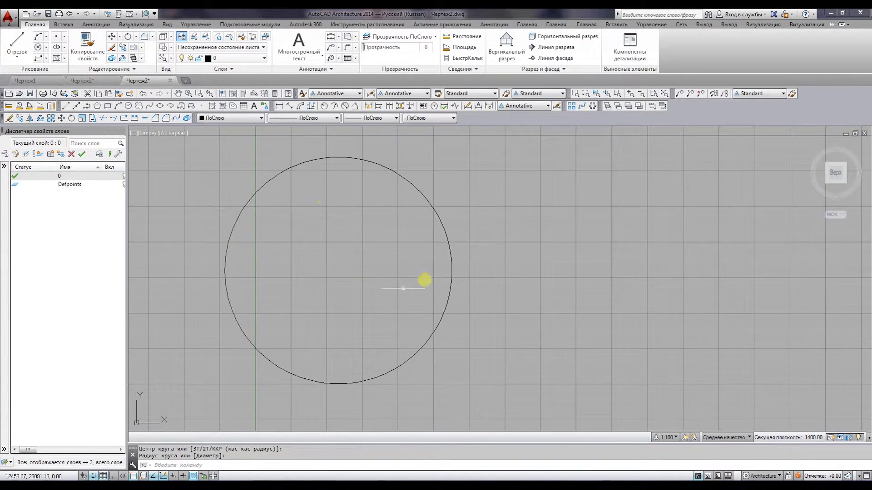
Step: Lower arc and circle smoothing to 10 in Options
left_click(8, 17)
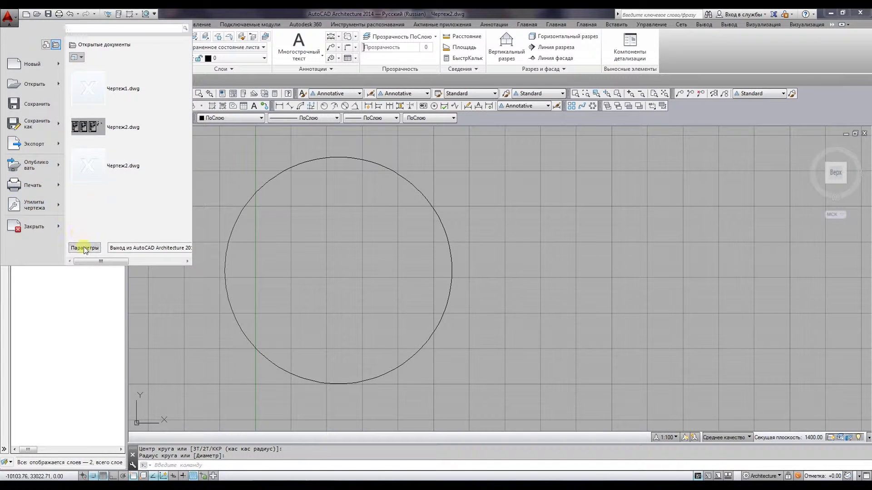
left_click(84, 248)
key("BackSpace")
key("BackSpace")
left_click(463, 361)
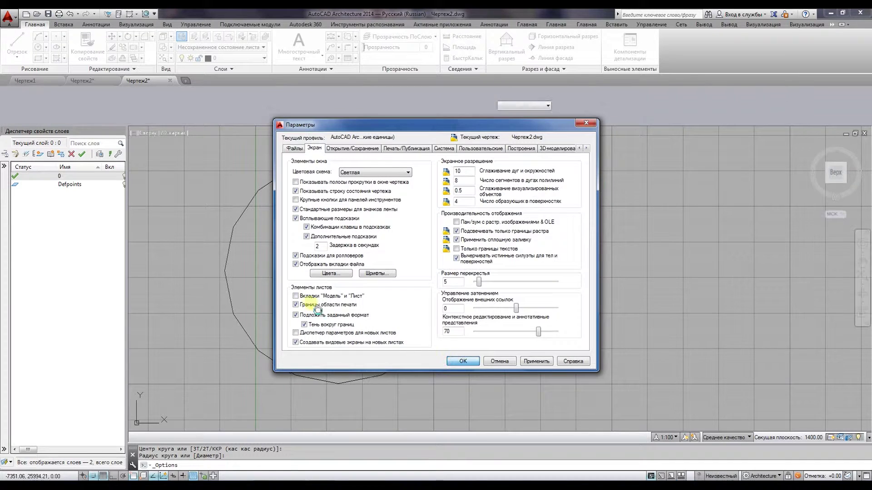
Step: Select and inspect the now-faceted circle up close, then reopen Options
middle_click_drag(253, 196, 356, 217)
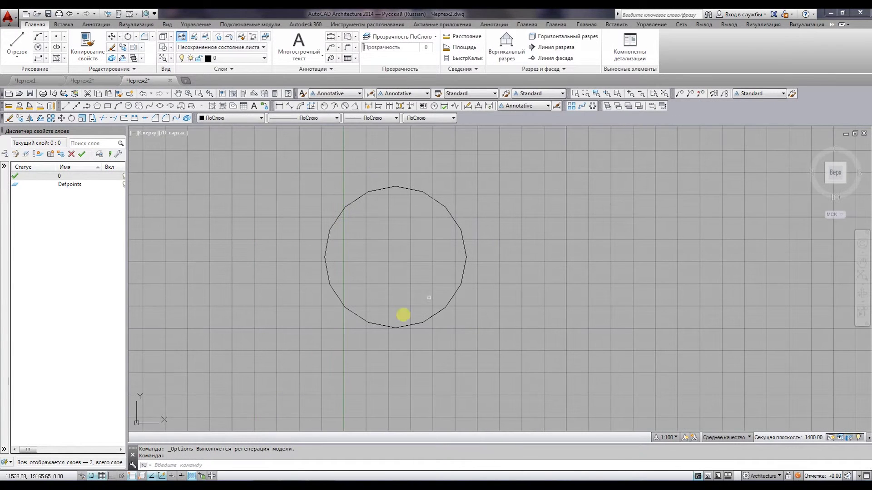
scroll(404, 315, "up", 4)
left_click(405, 322)
scroll(335, 292, "down", 6)
scroll(335, 293, "up", 2)
scroll(304, 183, "up", 2)
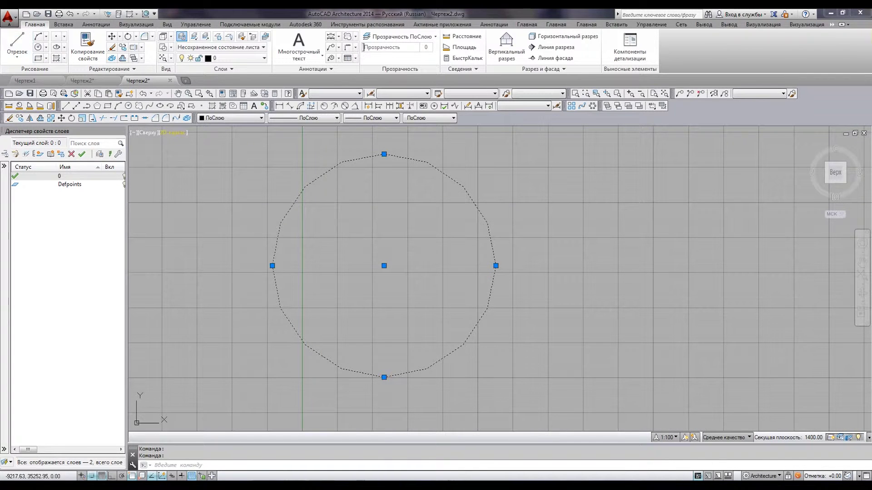
key("Escape")
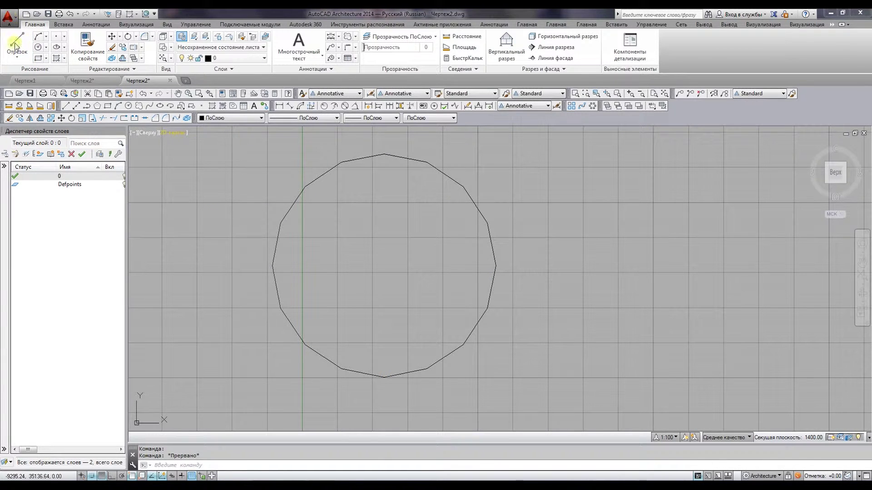
left_click(8, 17)
left_click(344, 193)
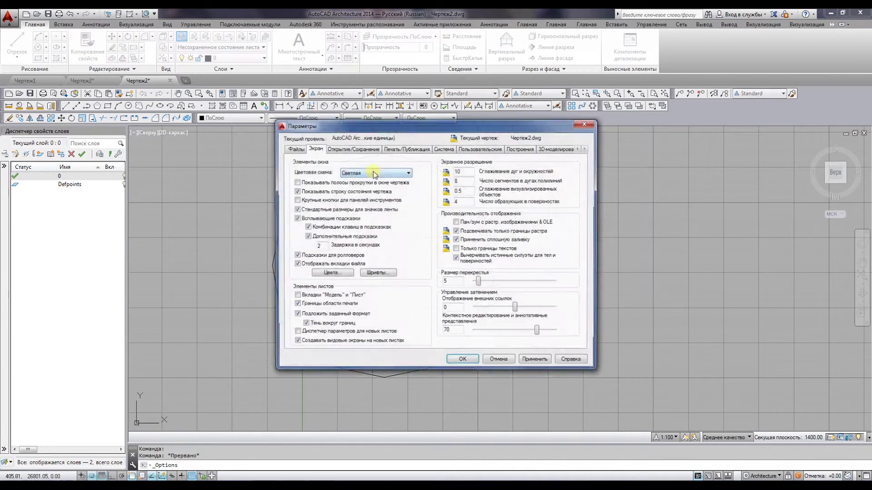
Step: Change Сглаживание дуг и окружностей from 10 back to 1000
type("00")
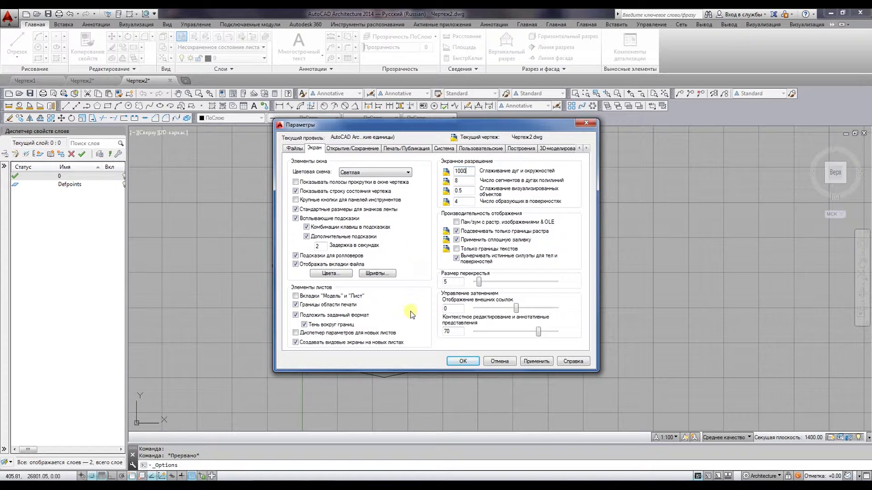
Step: Change the autosave interval from 10 to 5 minutes, then view the file path settings
left_click(341, 150)
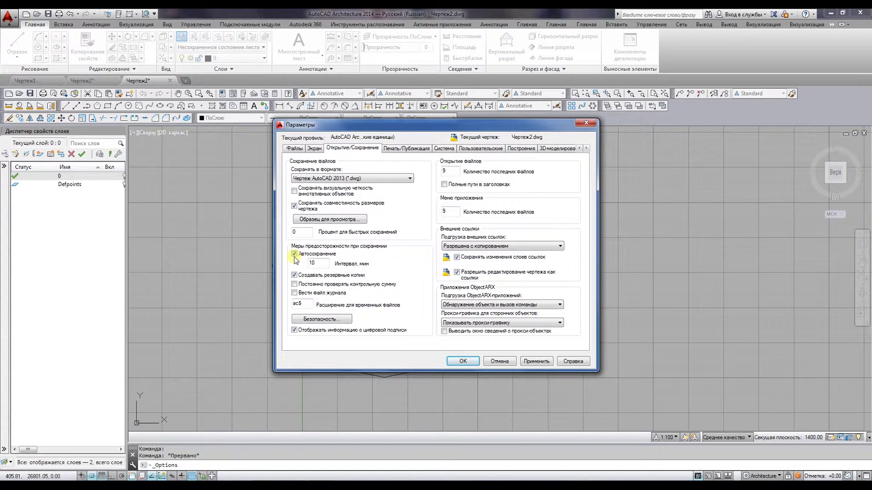
left_click_drag(323, 264, 208, 264)
type("5")
left_click(472, 366)
double_click(324, 268)
left_click(295, 150)
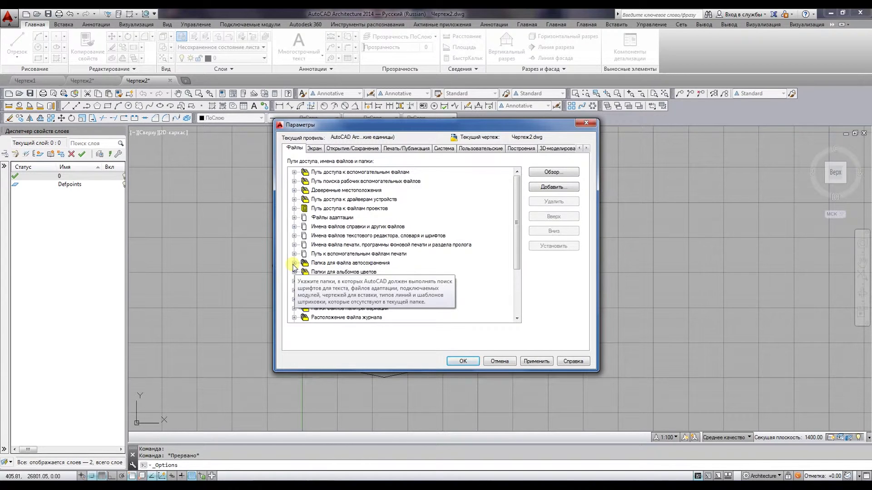
left_click(294, 263)
left_click(347, 272)
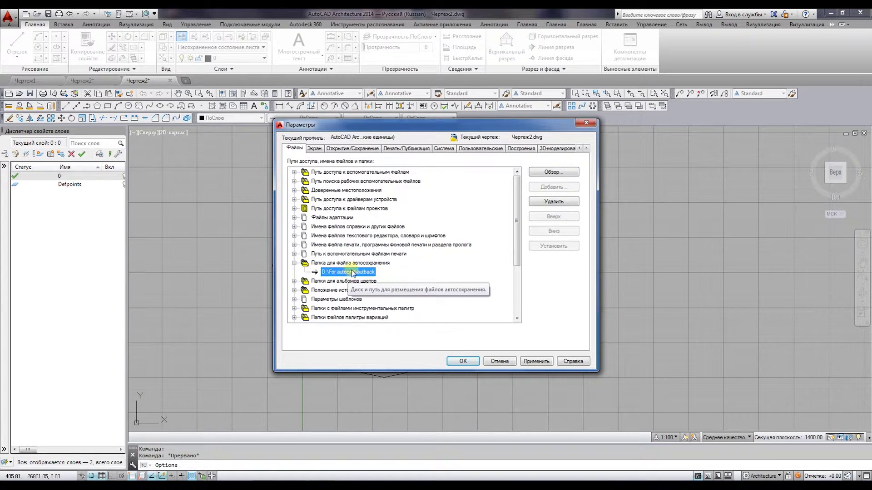
left_click(294, 263)
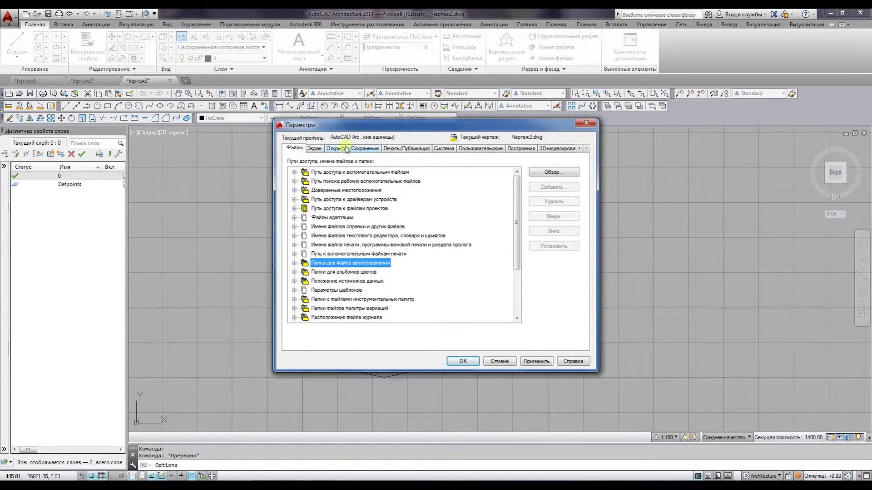
Step: Check the autosave folder path, then accept the 5-minute autosave and close Options
left_click(293, 263)
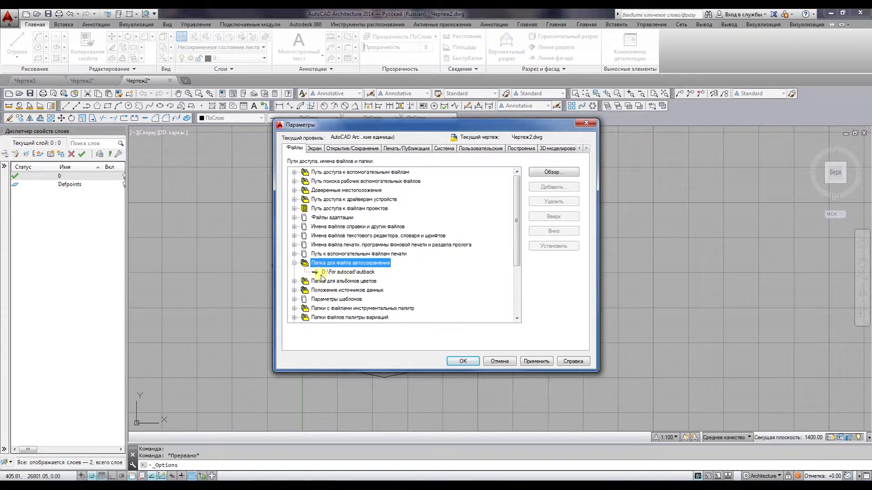
left_click(330, 149)
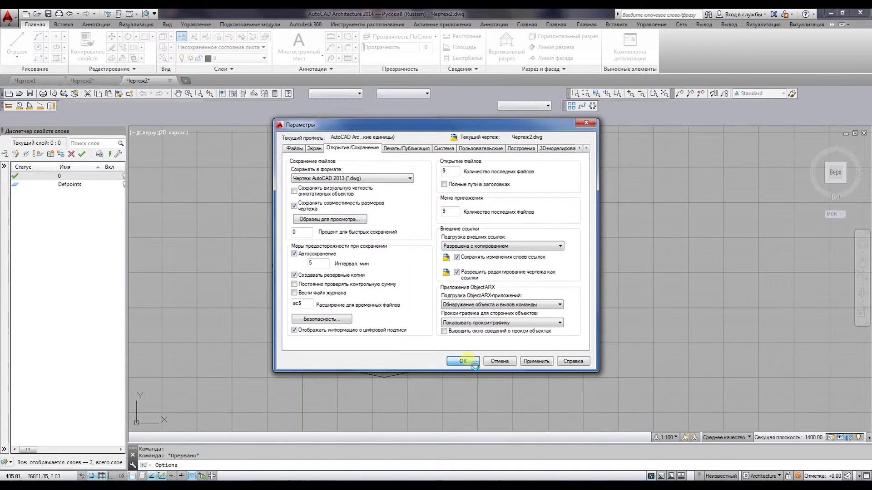
left_click(455, 361)
Step: Erase the circle from the drawing
left_click(452, 340)
key("Delete")
mouse_move(454, 343)
middle_mouse_down()
mouse_move(497, 305)
mouse_move(401, 298)
middle_mouse_up()
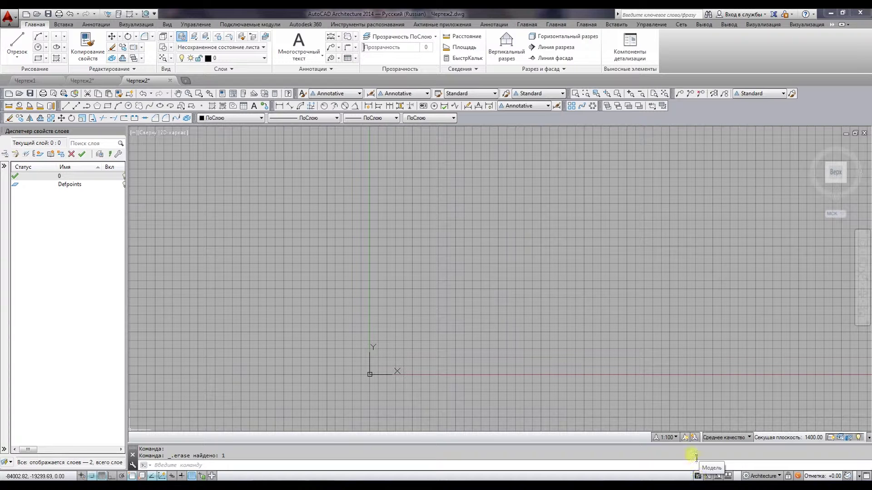
Step: Change the annotation scale from 1:100 to 1:1
left_click(667, 438)
left_click(670, 203)
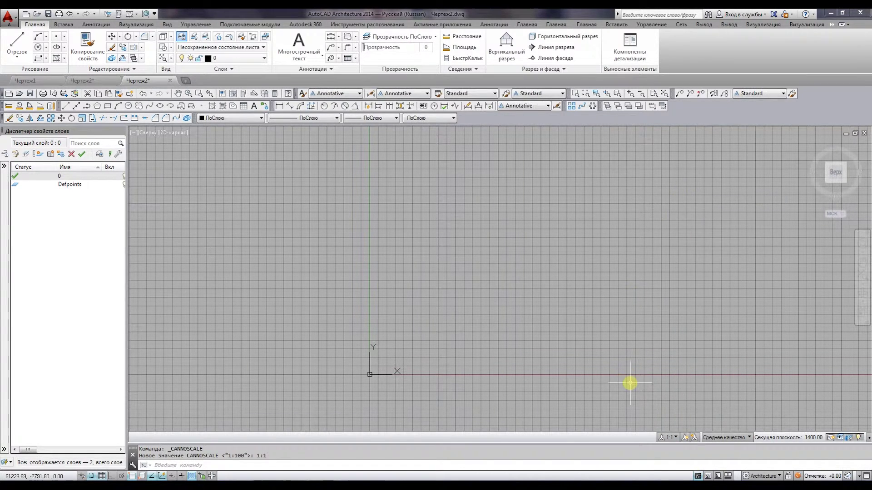
scroll(597, 366, "up", 2)
scroll(596, 365, "up", 2)
scroll(586, 362, "down", 2)
scroll(590, 365, "up", 1)
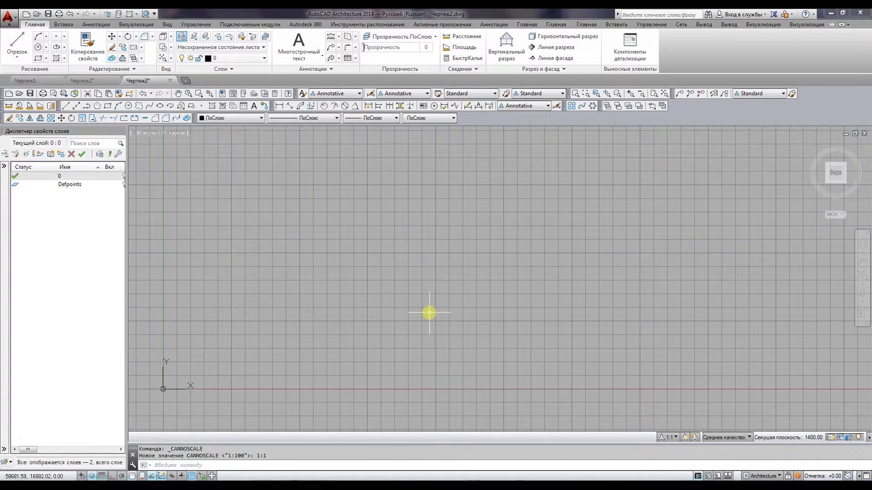
scroll(430, 312, "down", 2)
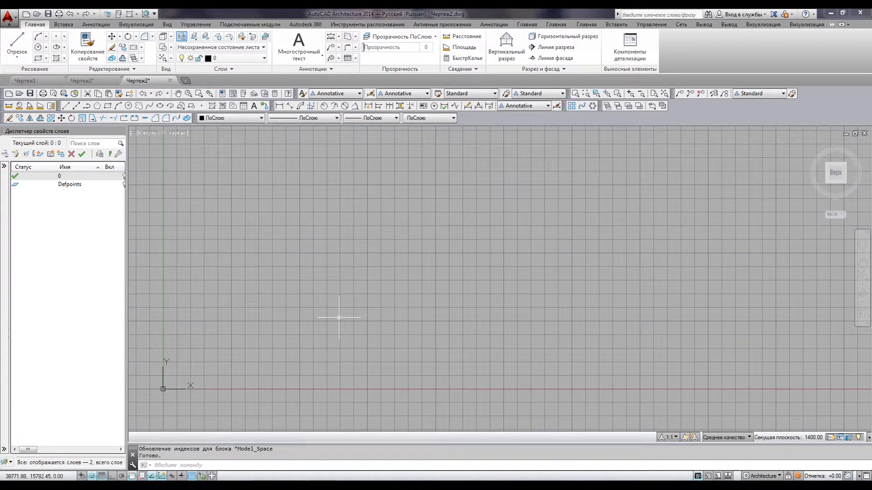
Step: Create a new layout named Лист1 from Quick View Layouts and switch to it
left_click(717, 476)
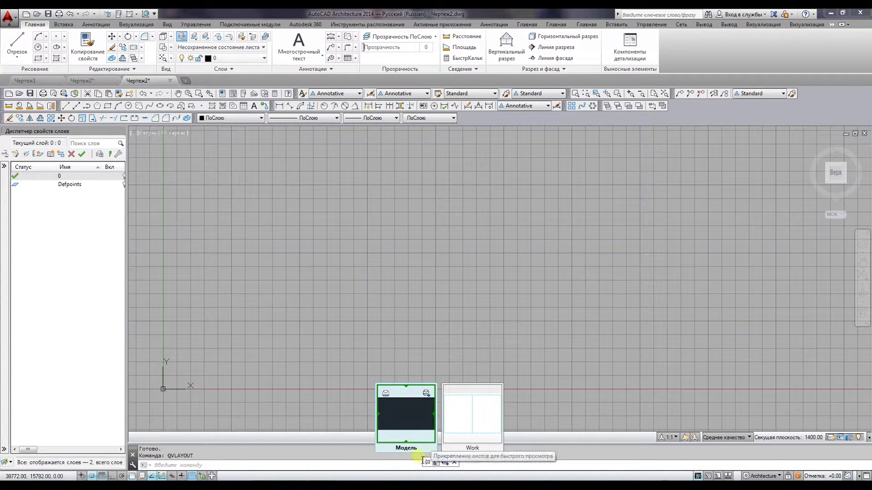
mouse_move(473, 413)
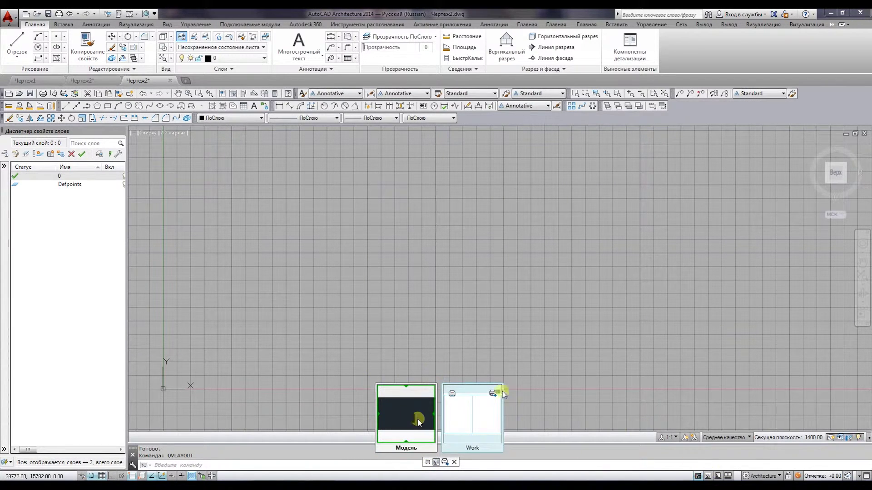
left_click(436, 462)
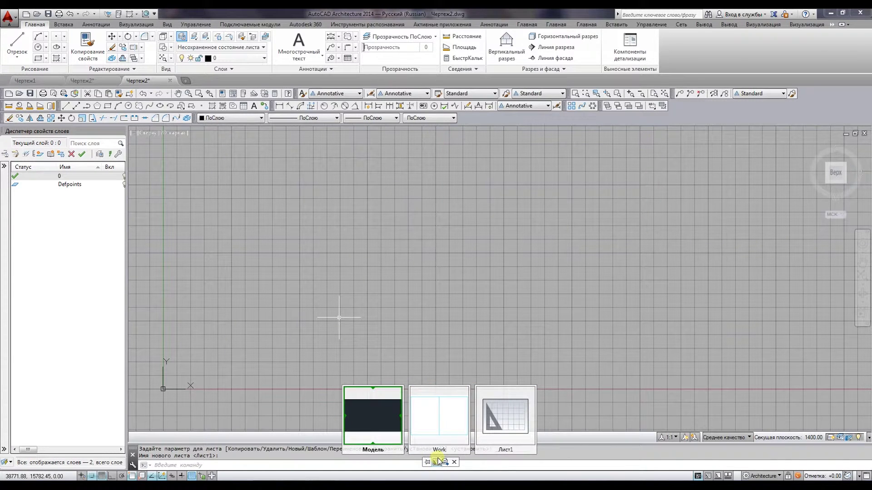
left_click(482, 420)
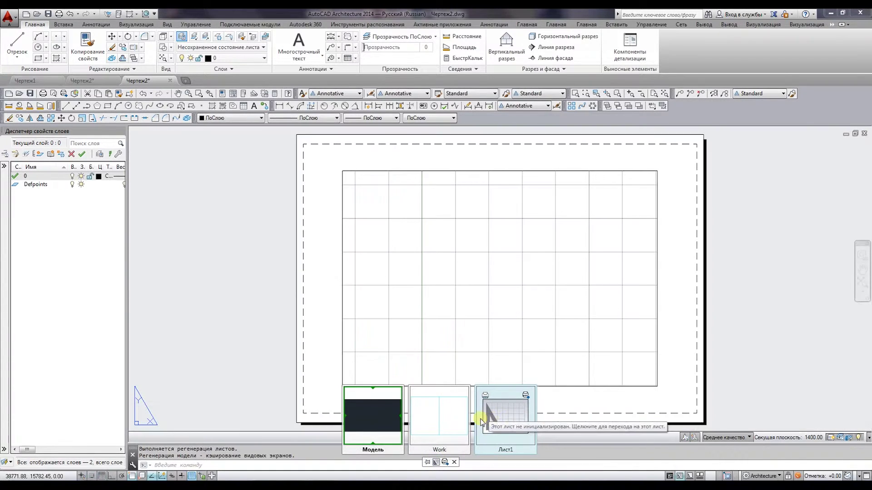
key("Escape")
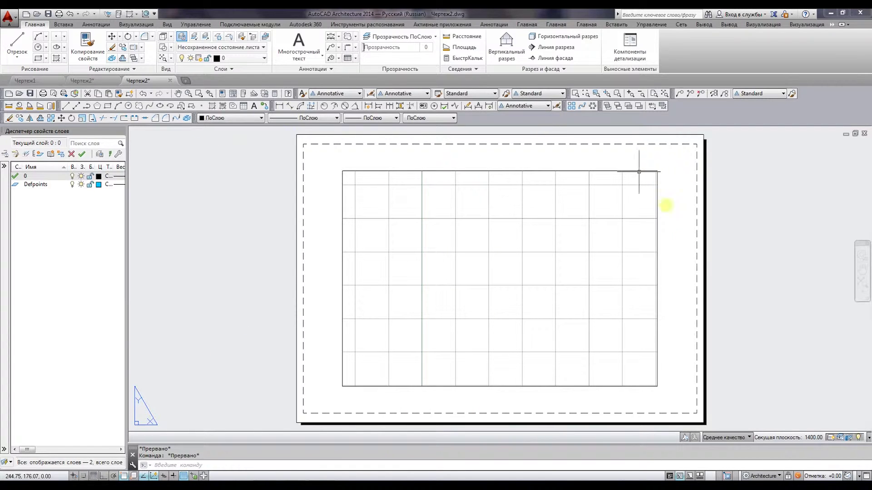
Step: Zoom and pan around the Лист1 sheet, then return to model space
scroll(411, 285, "down", 4)
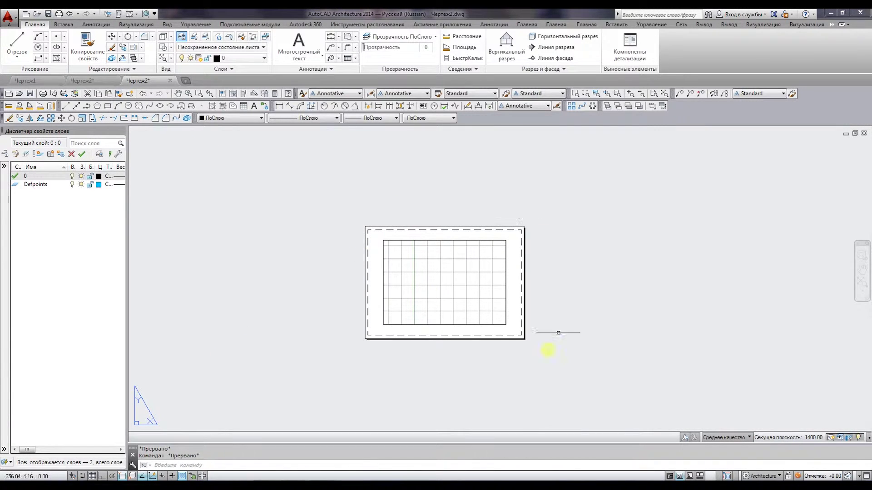
scroll(418, 255, "up", 4)
scroll(432, 261, "down", 2)
scroll(434, 256, "down", 1)
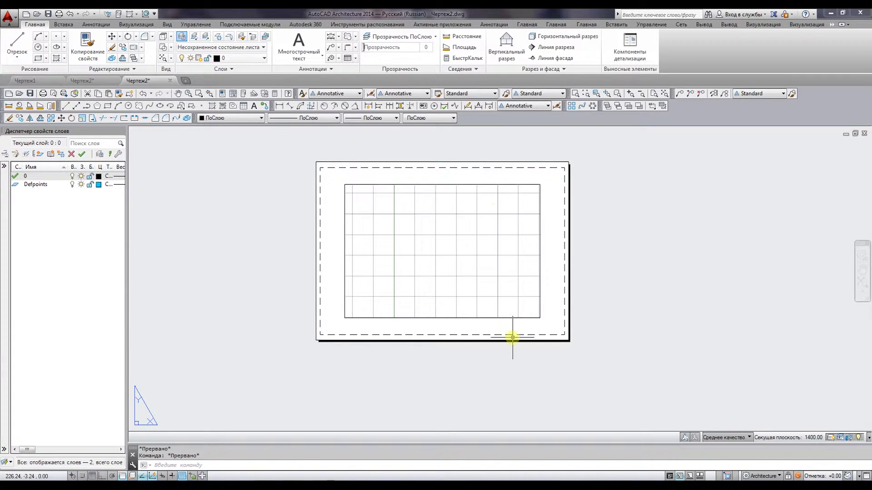
mouse_move(502, 302)
middle_mouse_down()
mouse_move(473, 344)
mouse_move(467, 301)
middle_mouse_up()
scroll(474, 343, "up", 2)
scroll(538, 353, "down", 2)
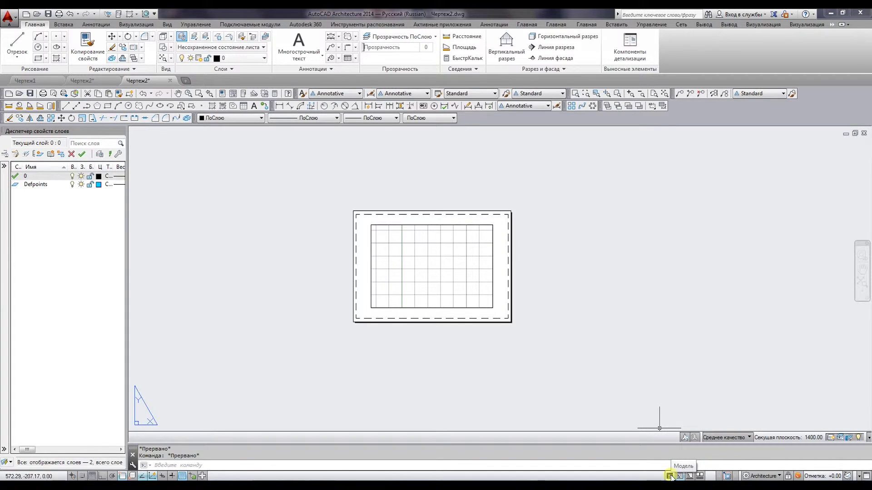
left_click(669, 476)
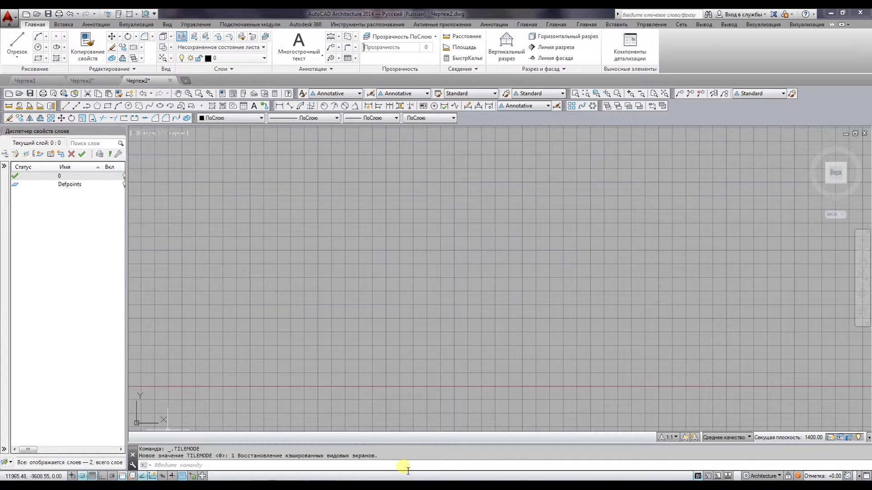
Step: Highlight the QVLAYOUT through _layout lines in the F2 command history, then close it
key("F2")
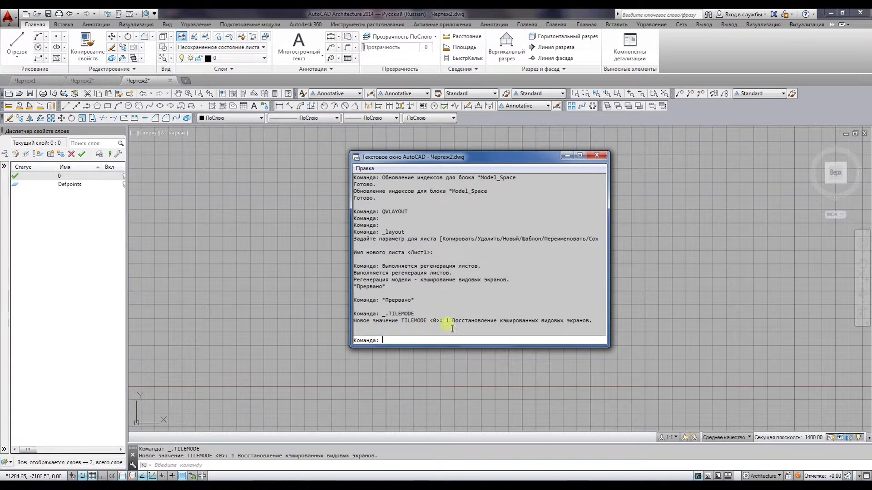
scroll(439, 307, "up", 2)
scroll(439, 306, "down", 2)
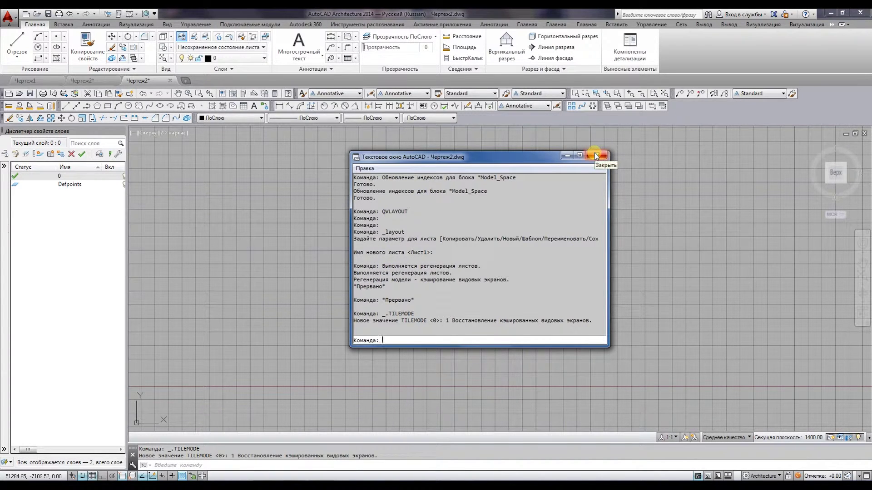
left_click_drag(404, 233, 354, 212)
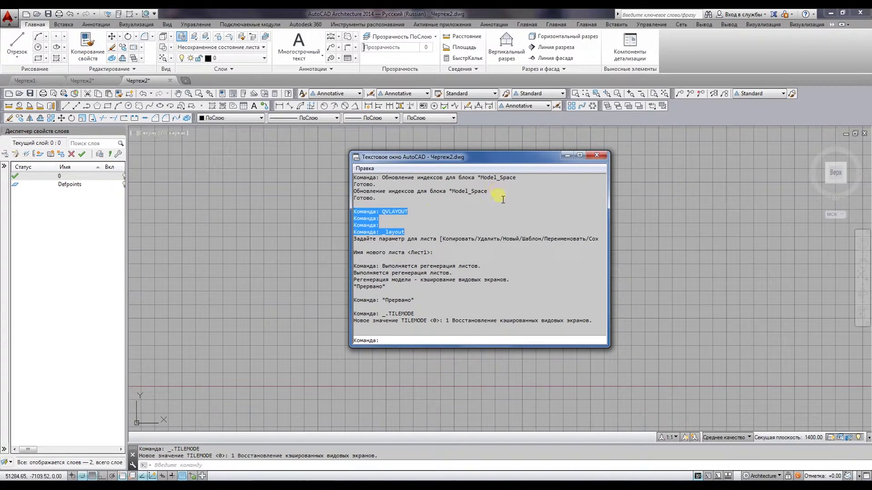
left_click(597, 155)
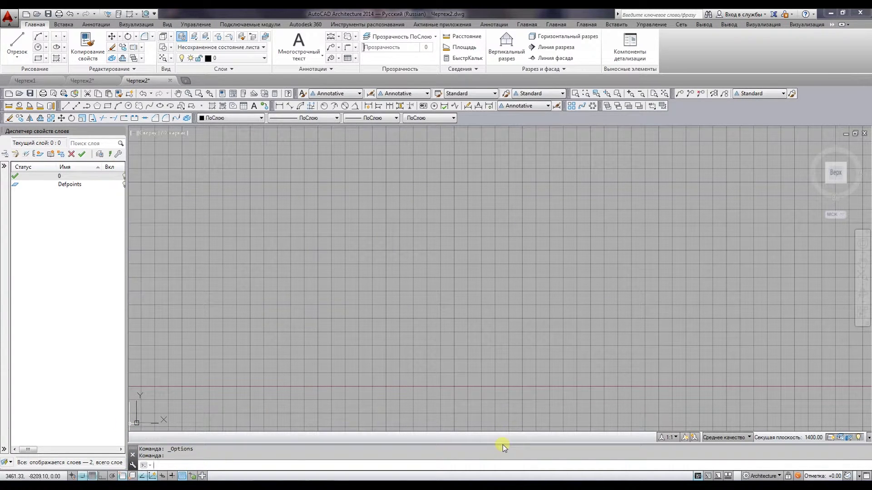
Step: Open Options from the command-line menu, then start MOVE with the alias П
left_click(133, 465)
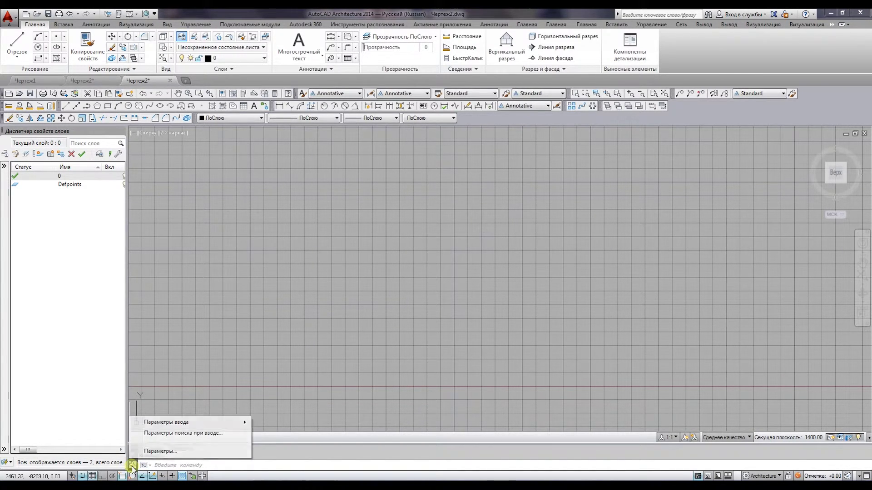
left_click(234, 451)
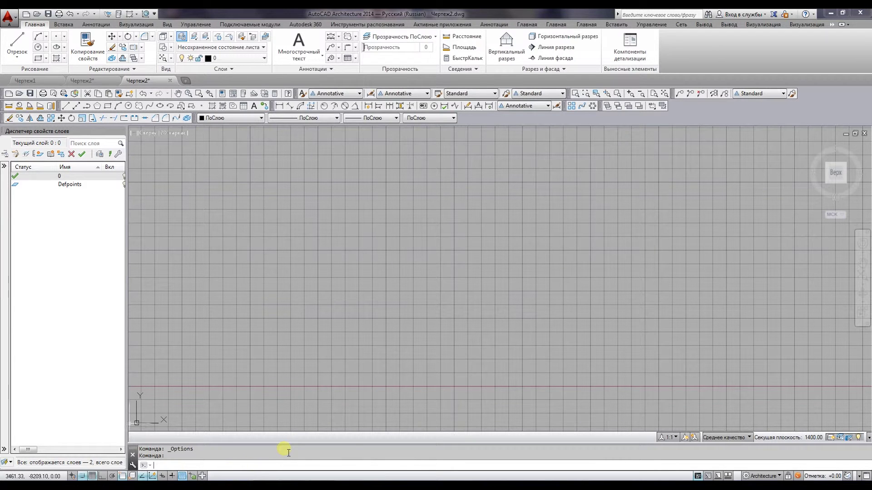
type("n")
key("Return")
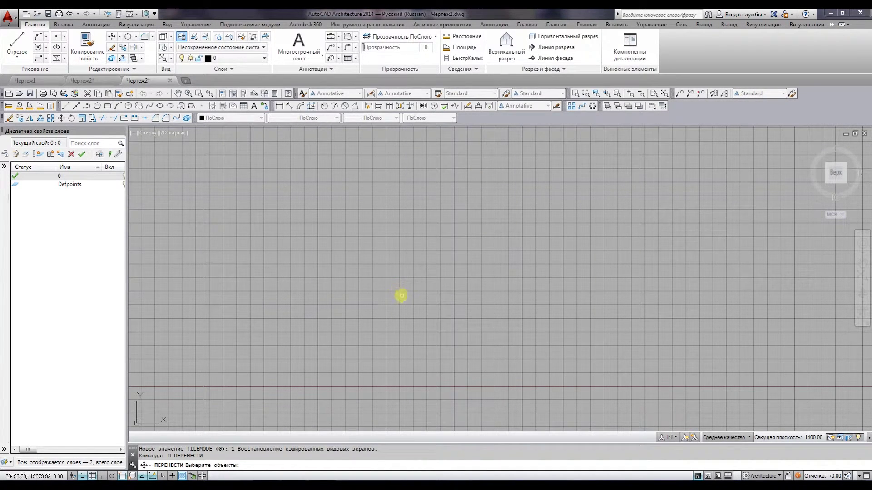
Step: Cancel the move command and switch off both the grid and snap mode
key("Escape")
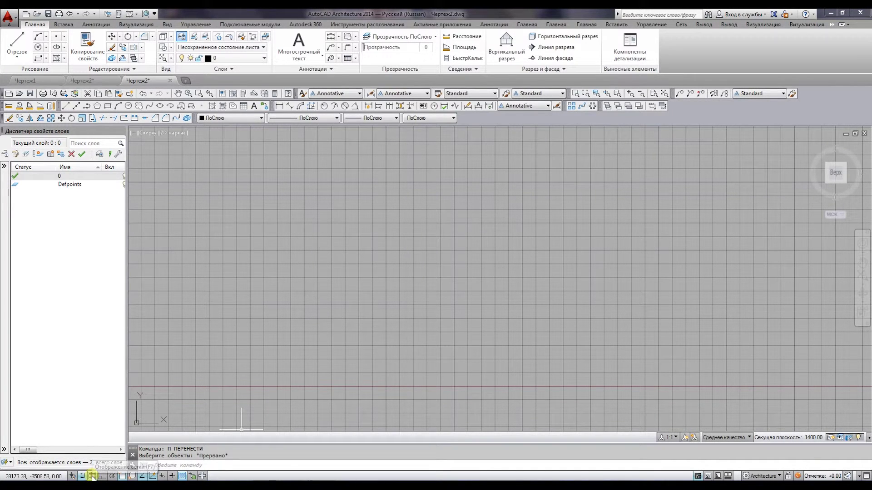
left_click(92, 476)
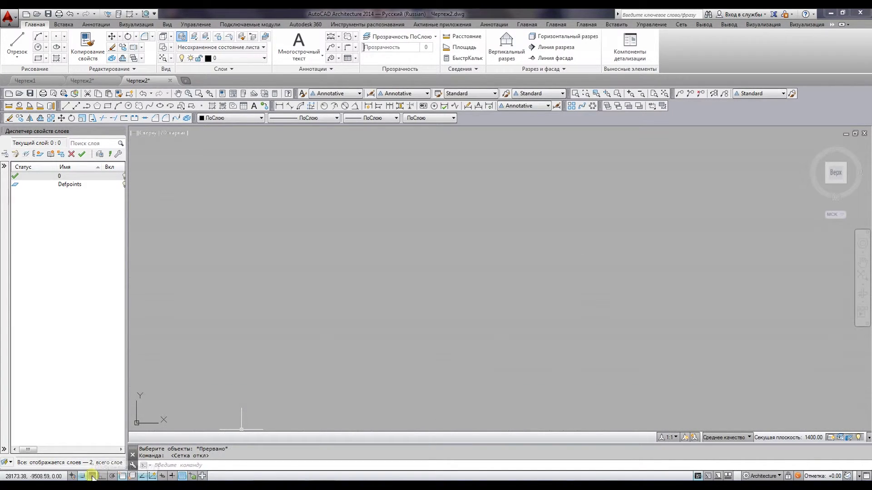
left_click(92, 476)
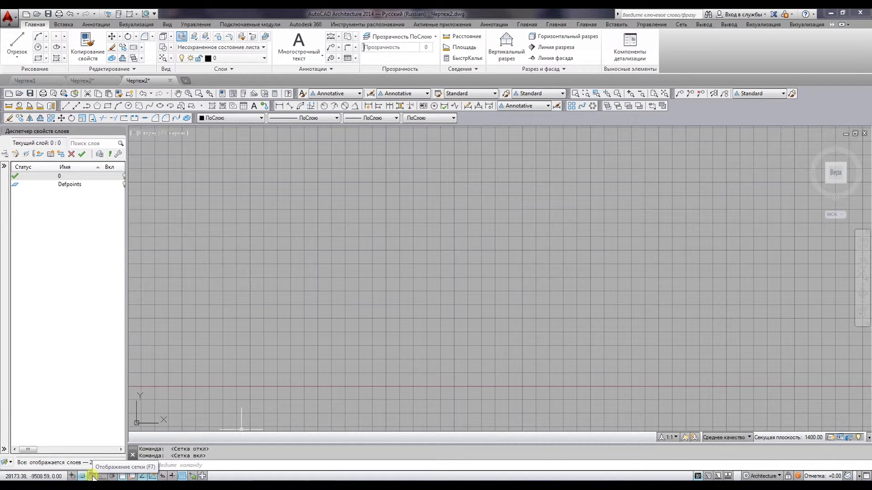
left_click(92, 476)
left_click(92, 476)
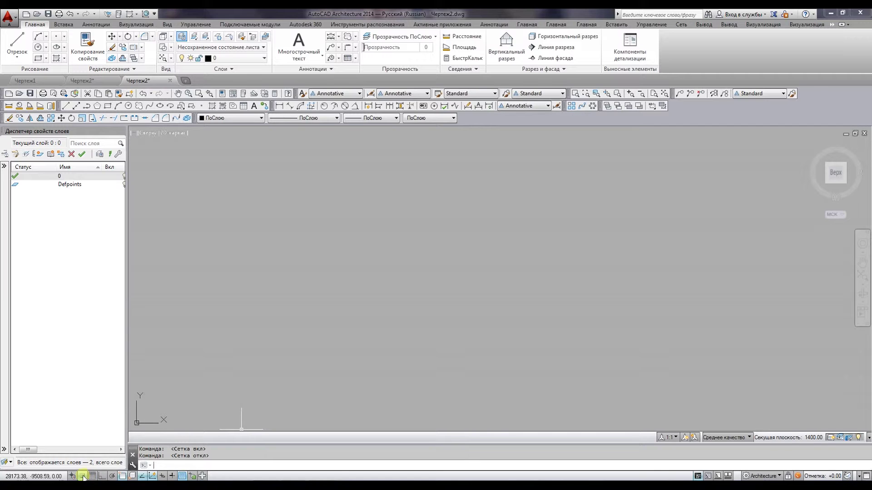
left_click(83, 475)
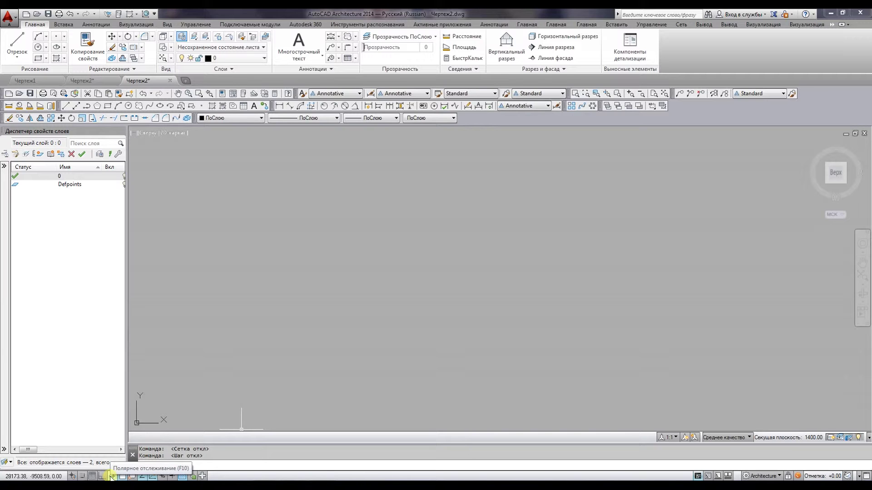
Step: Turn polar tracking and object tracking on, object snap off, and lineweight display on
left_click(113, 476)
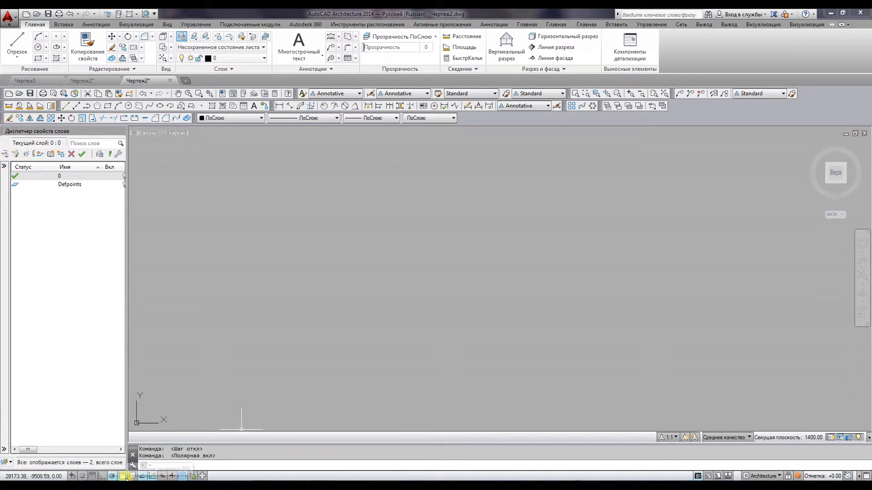
right_click(125, 477)
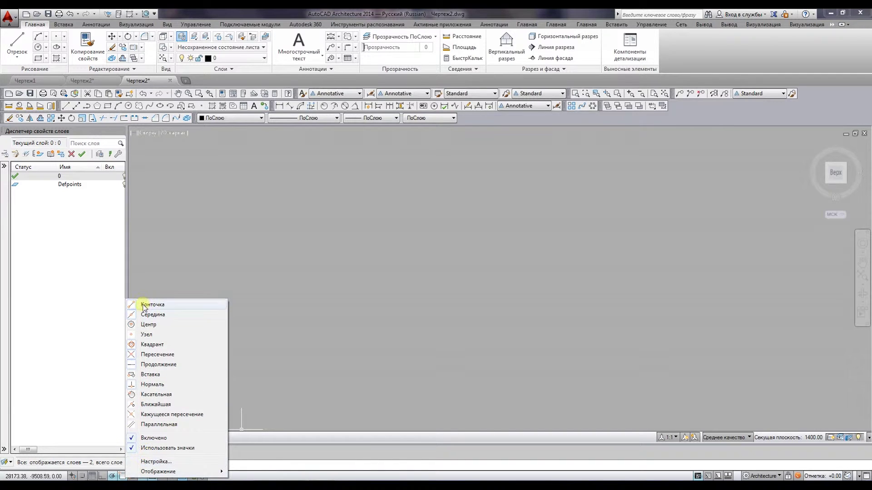
left_click(123, 478)
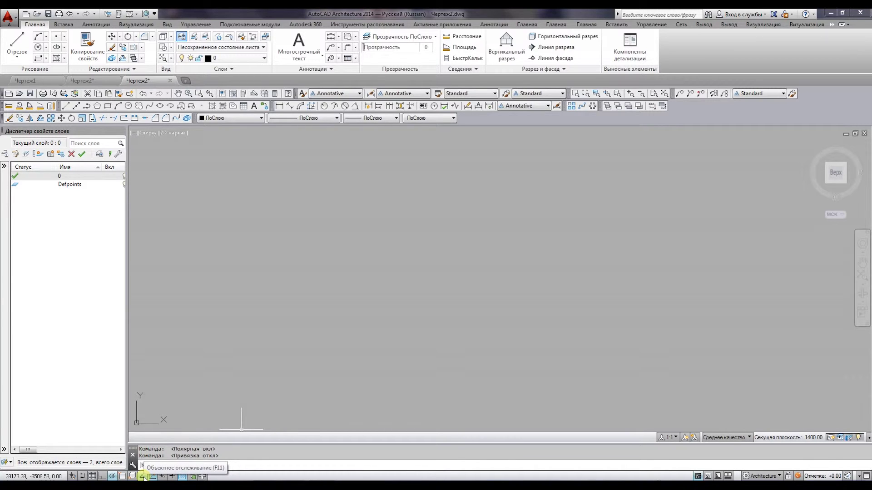
left_click(148, 475)
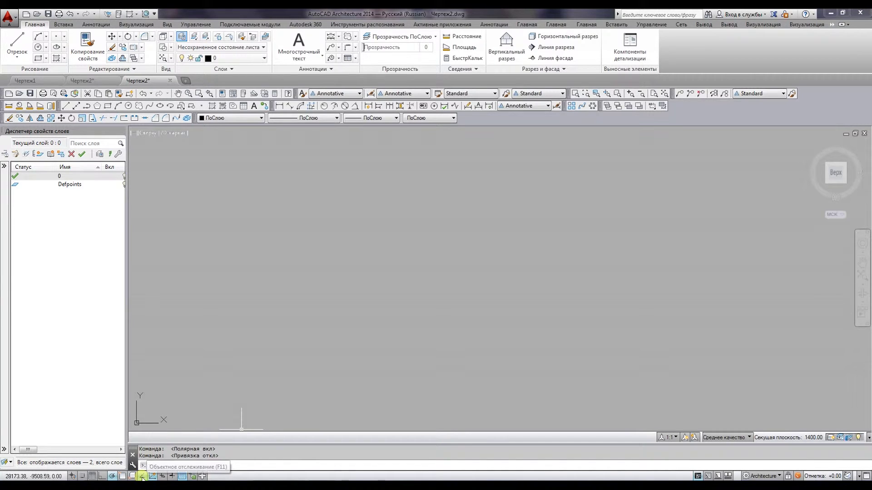
left_click(171, 476)
type("ВЕЛСИН")
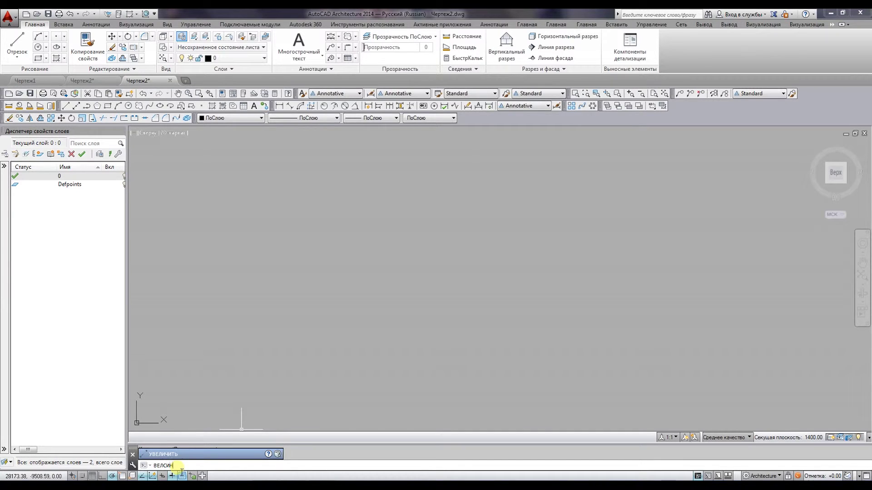
Step: Run ВЕЛСИН, note its unknown-command error, and turn lineweight display on from the status bar
key("Return")
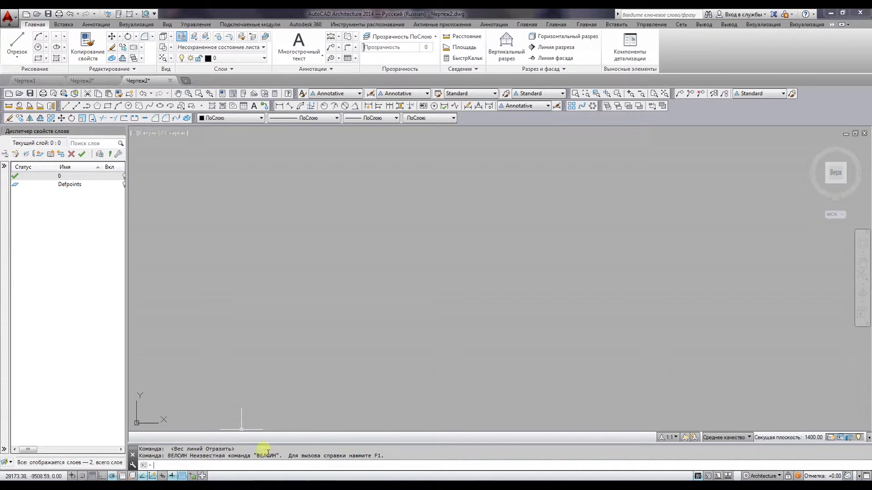
left_click_drag(170, 456, 409, 456)
left_click(209, 465)
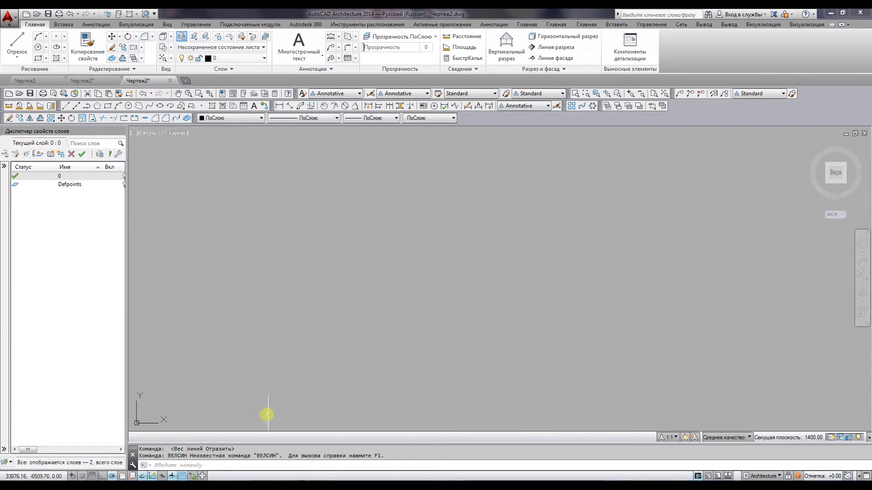
left_click(174, 476)
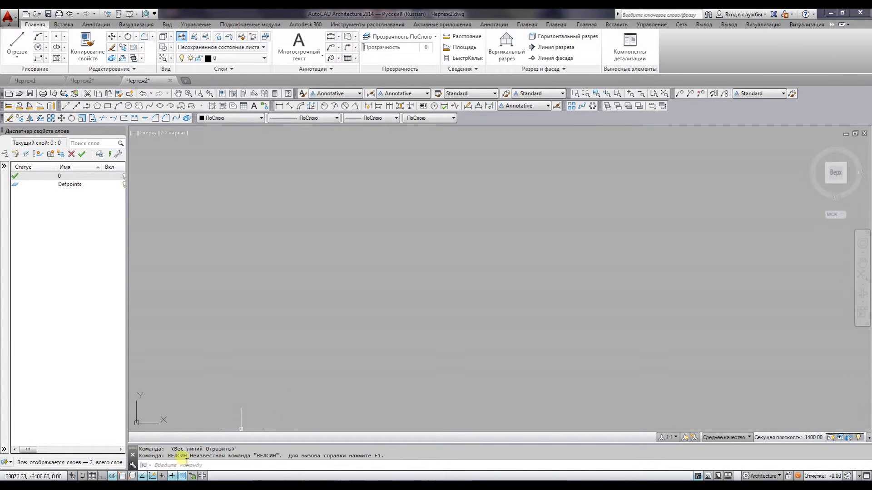
left_click_drag(191, 459, 162, 455)
left_click(175, 464)
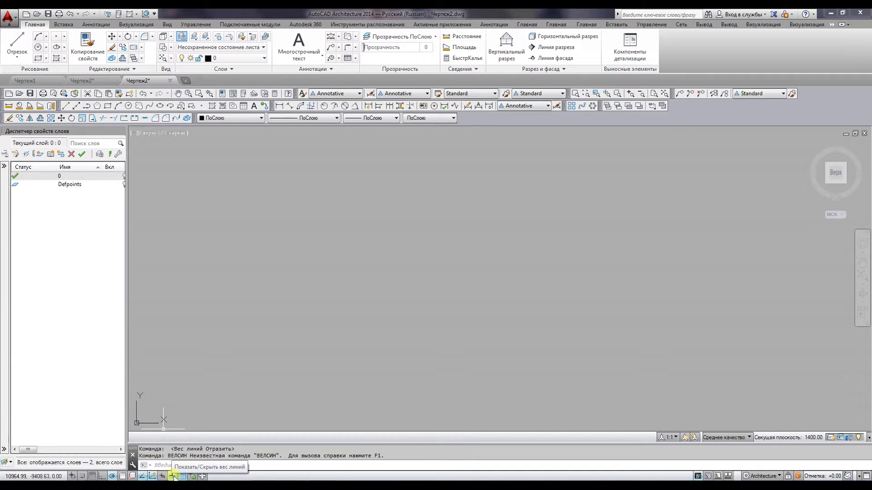
left_click(173, 475)
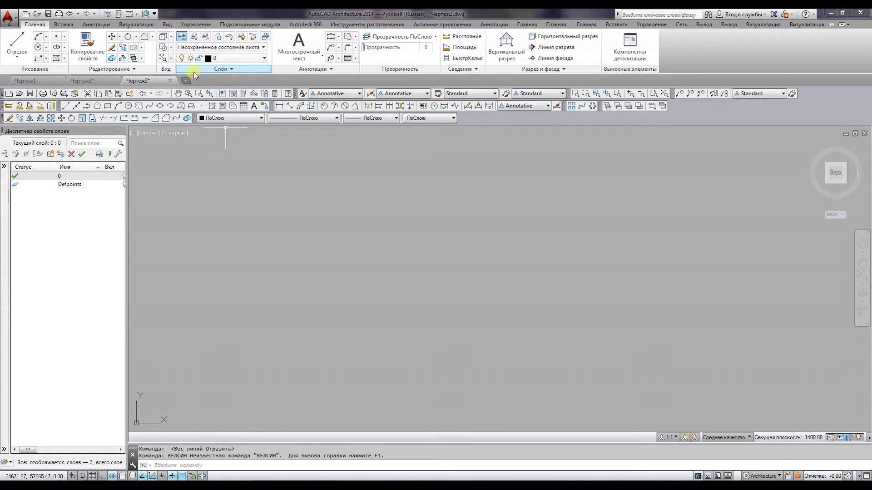
left_click(183, 40)
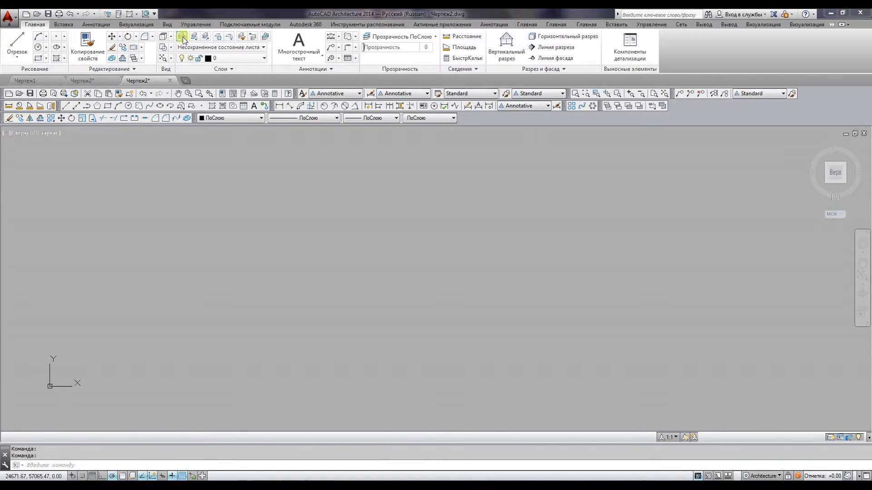
left_click(183, 40)
left_click(183, 40)
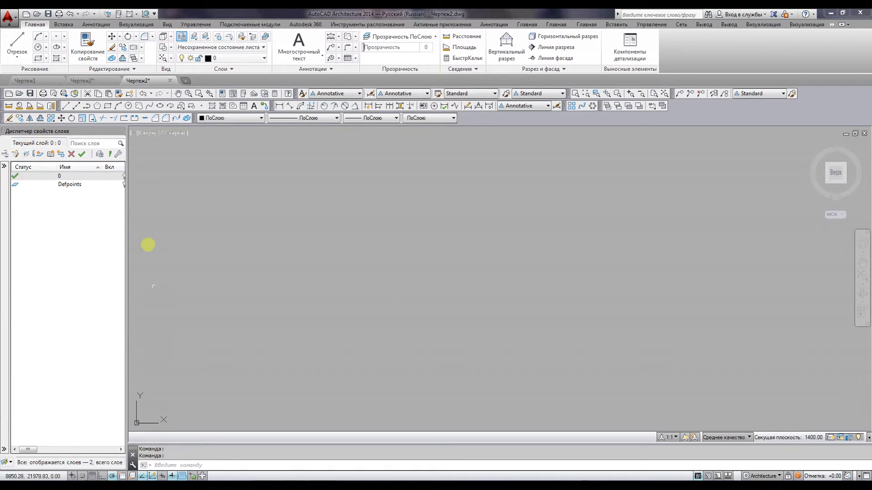
Step: Draw a trial two-point line, undo it, and bring up the workspace switching menu
left_click(66, 105)
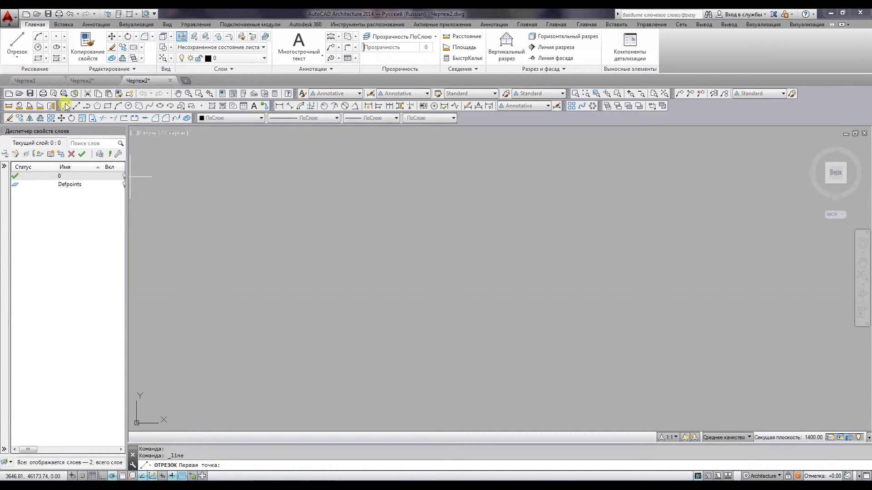
left_click(239, 249)
left_click(337, 255)
key("Escape")
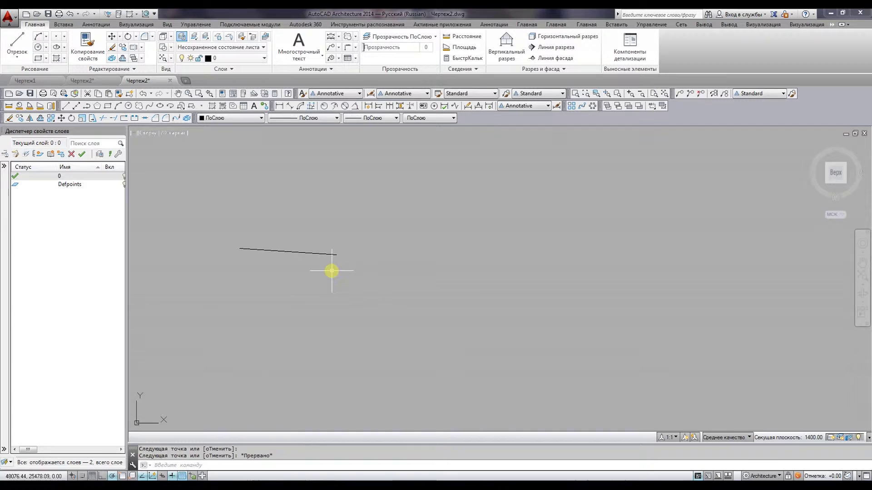
key("ctrl+z")
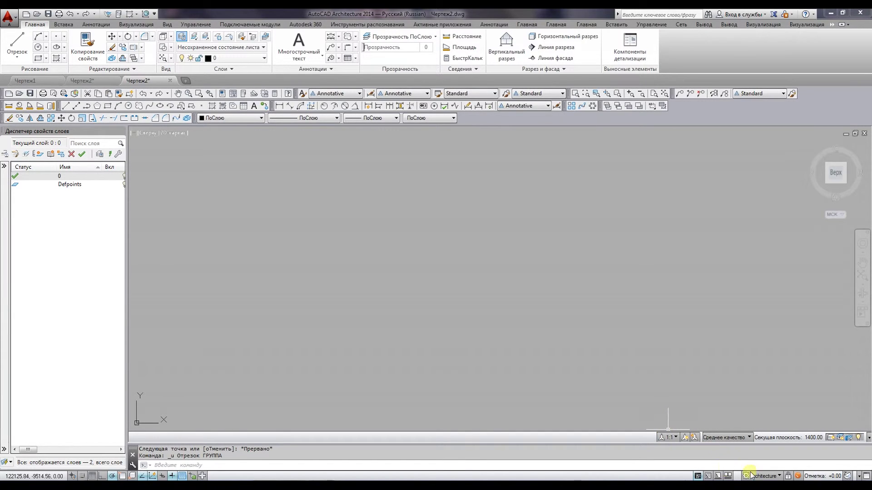
left_click(778, 477)
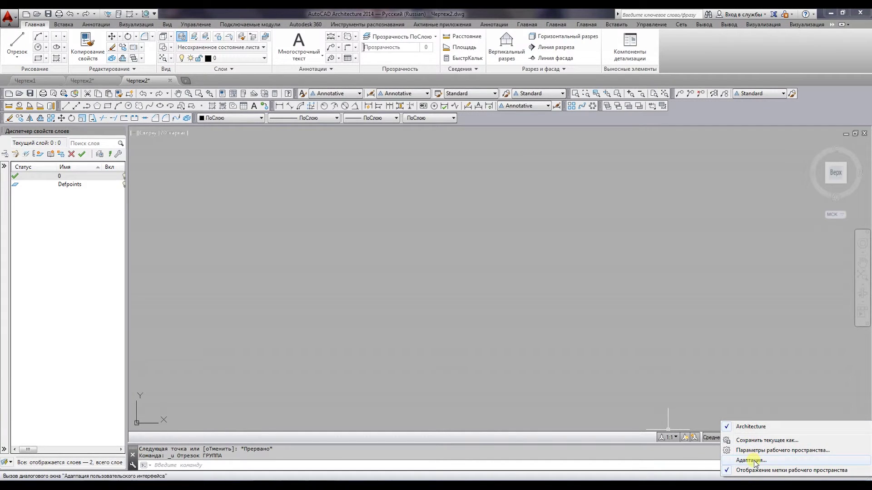
Step: Check the Workspace Settings, keep Architecture as My Workspace, and close the dialog
left_click(752, 451)
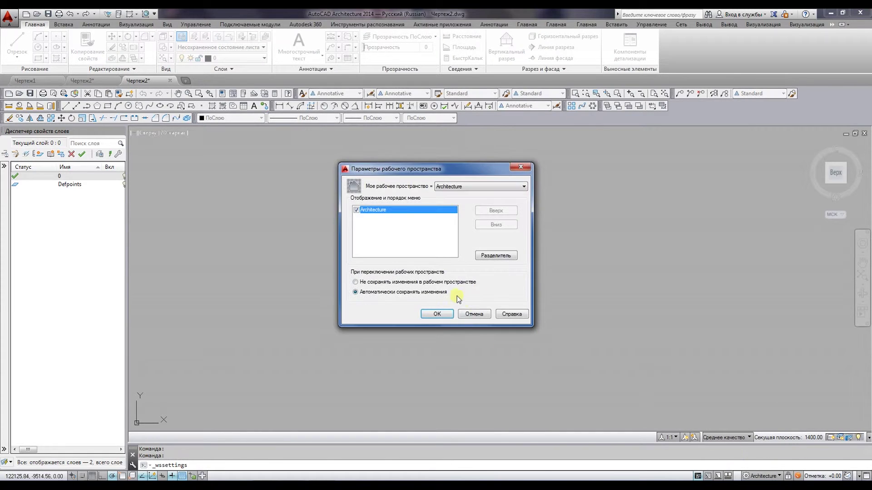
left_click(459, 184)
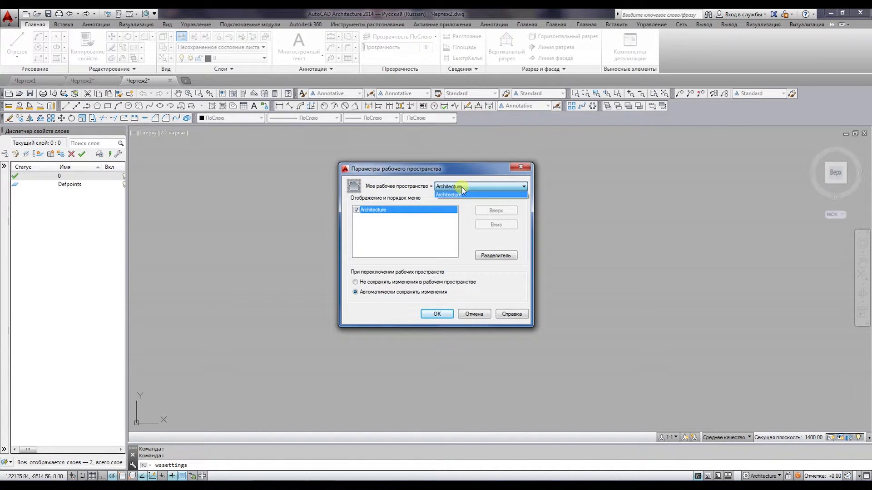
left_click(414, 223)
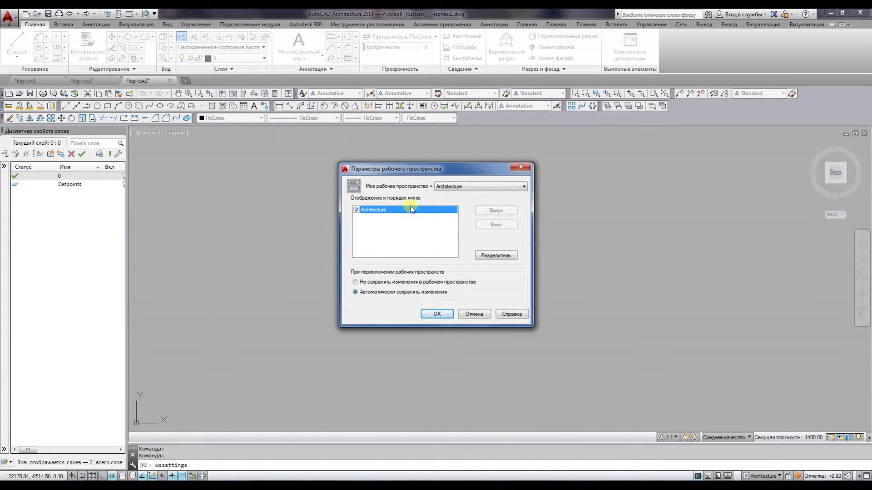
left_click(521, 167)
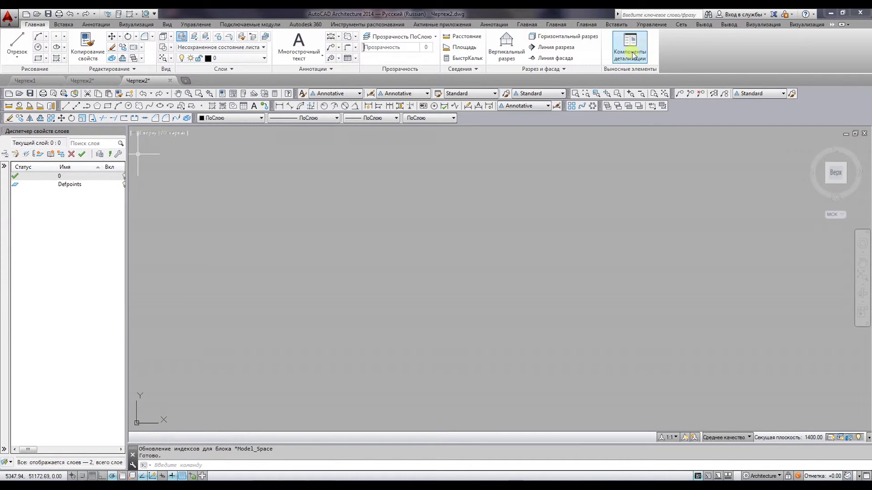
left_click(843, 27)
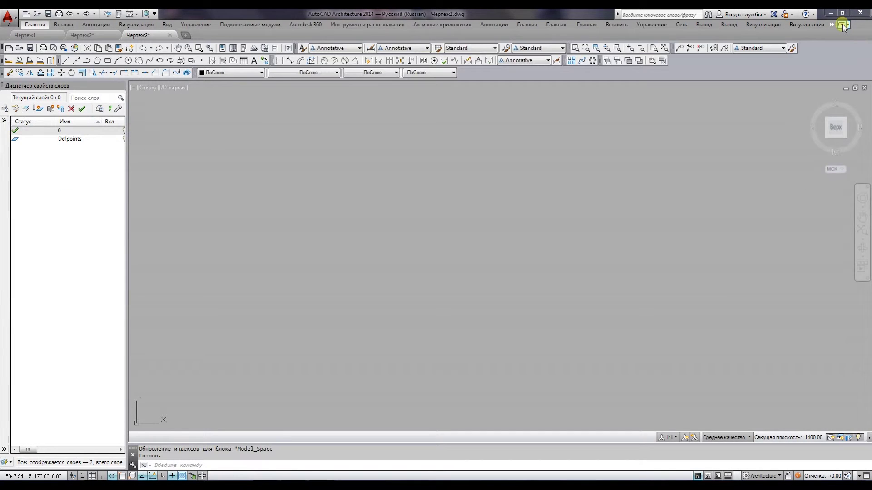
left_click(842, 25)
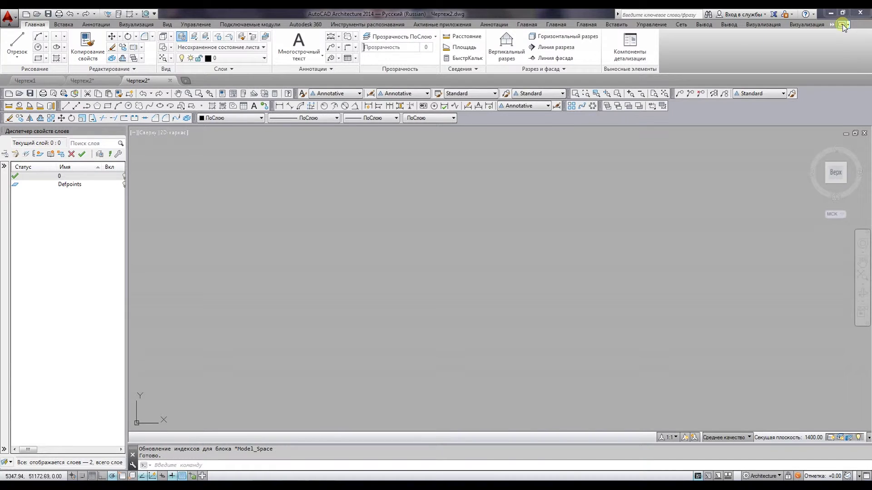
left_click(843, 26)
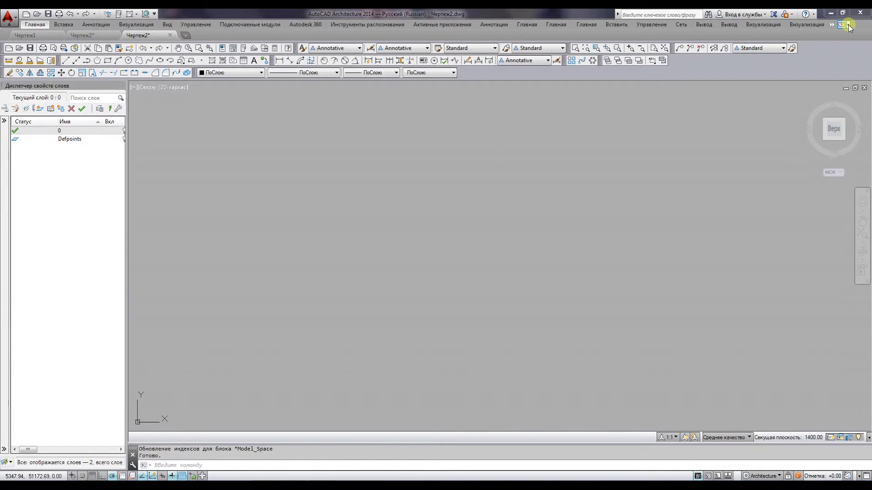
left_click(848, 26)
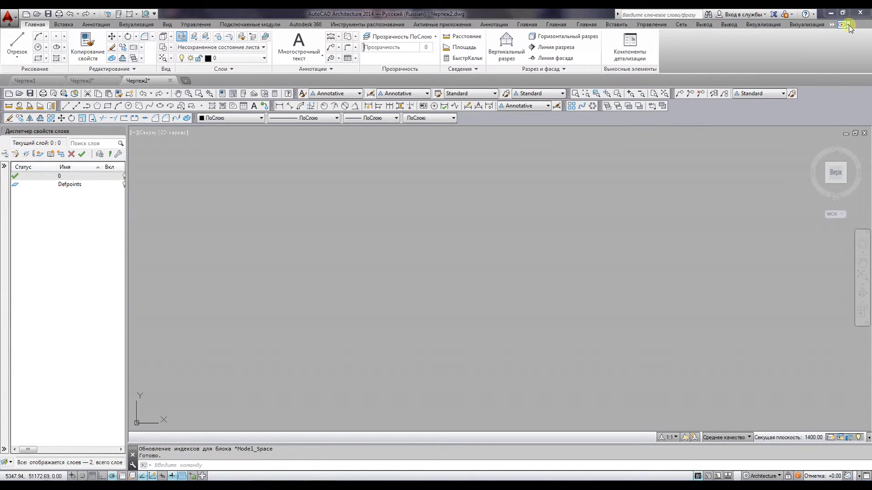
left_click(848, 25)
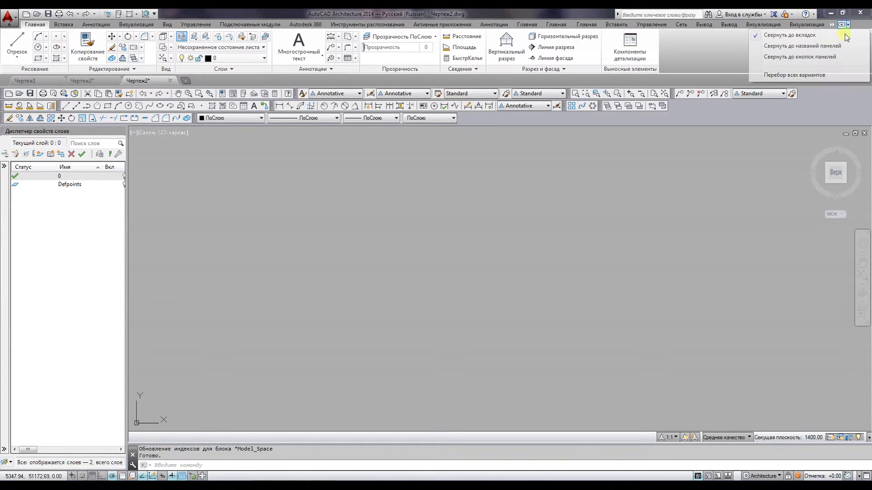
left_click(829, 59)
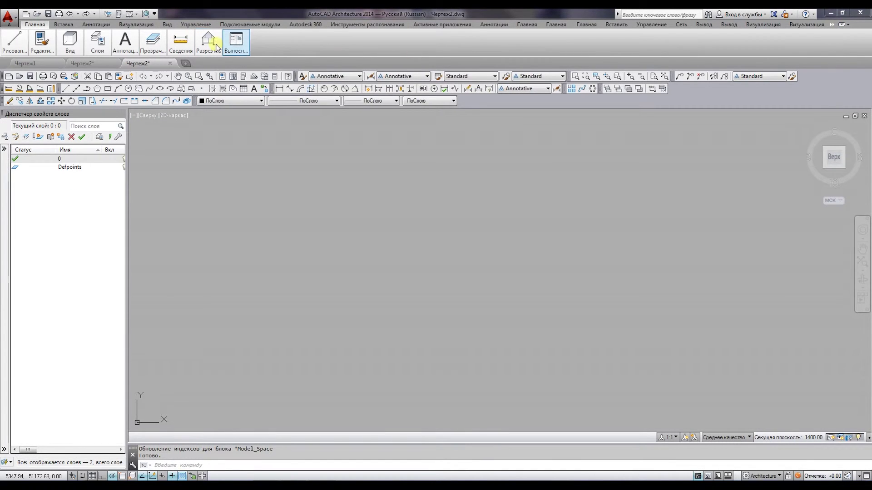
left_click(843, 26)
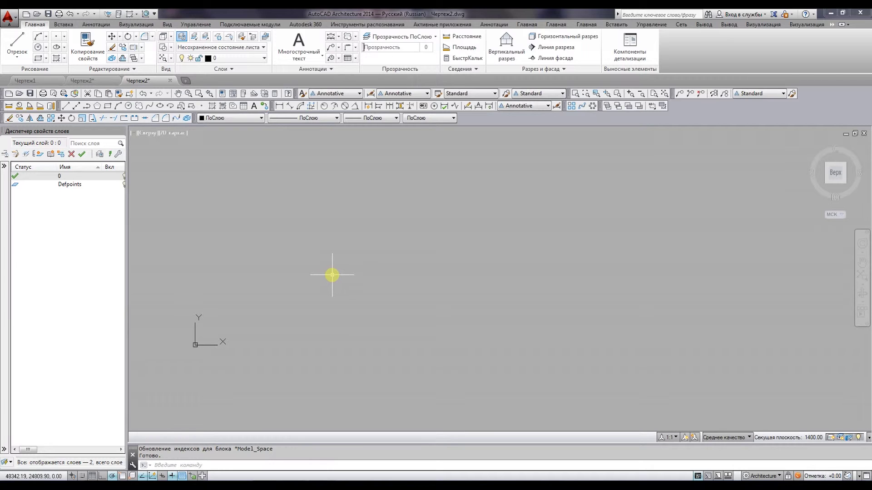
mouse_move(332, 275)
middle_mouse_down()
mouse_move(427, 251)
mouse_move(117, 344)
middle_mouse_up()
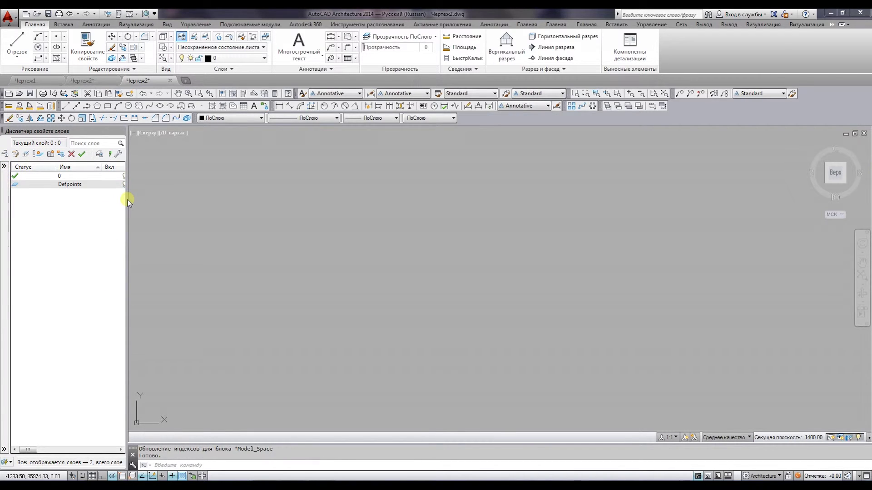
Step: Narrow the Status and Name columns in Layer Properties Manager and add new layer Слой1
left_click(34, 177)
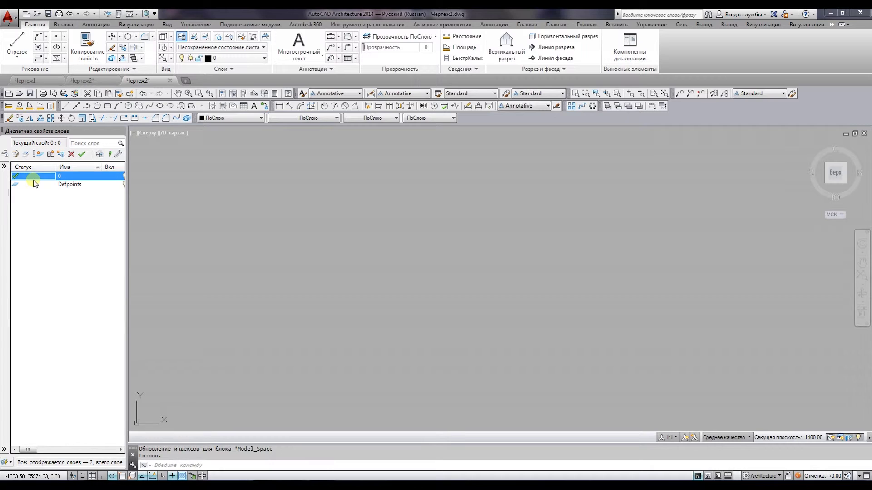
left_click_drag(29, 449, 27, 451)
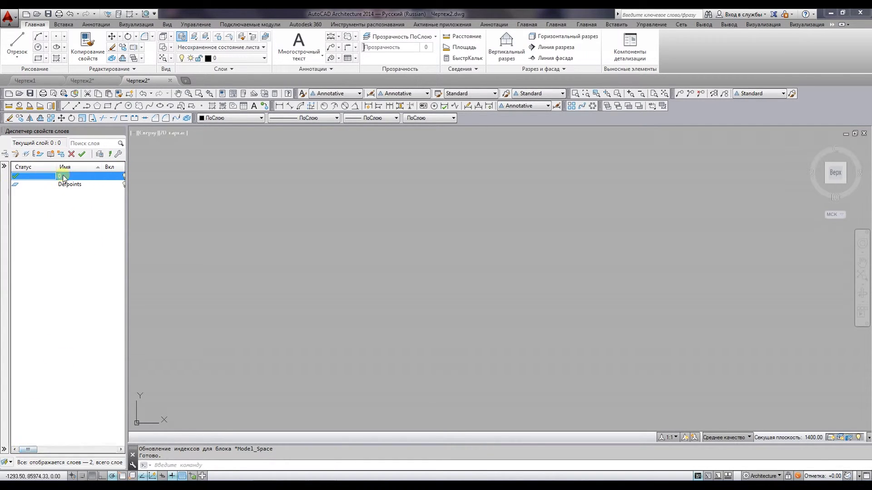
left_click_drag(35, 163, 20, 164)
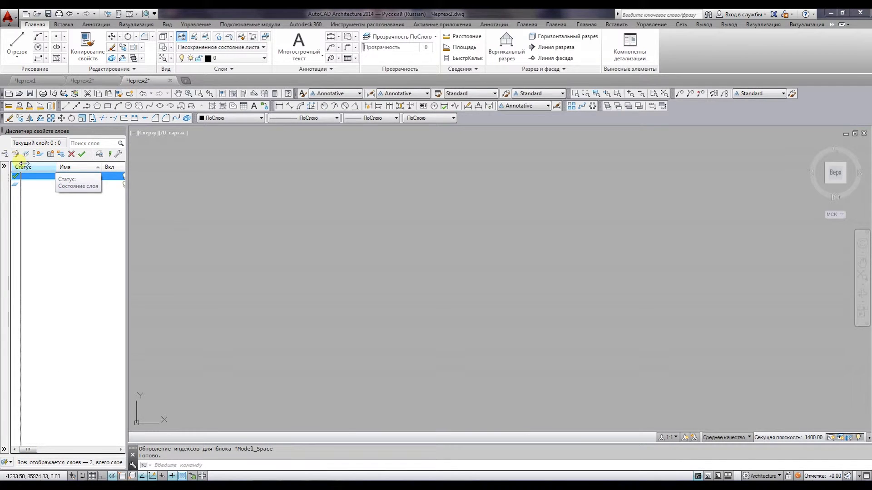
mouse_move(64, 168)
left_mouse_down()
mouse_move(44, 168)
mouse_move(79, 167)
left_mouse_up()
left_click_drag(45, 451, 50, 450)
left_click_drag(61, 167, 80, 168)
left_click_drag(45, 451, 50, 451)
mouse_move(64, 167)
left_mouse_down()
mouse_move(101, 172)
mouse_move(93, 172)
left_mouse_up()
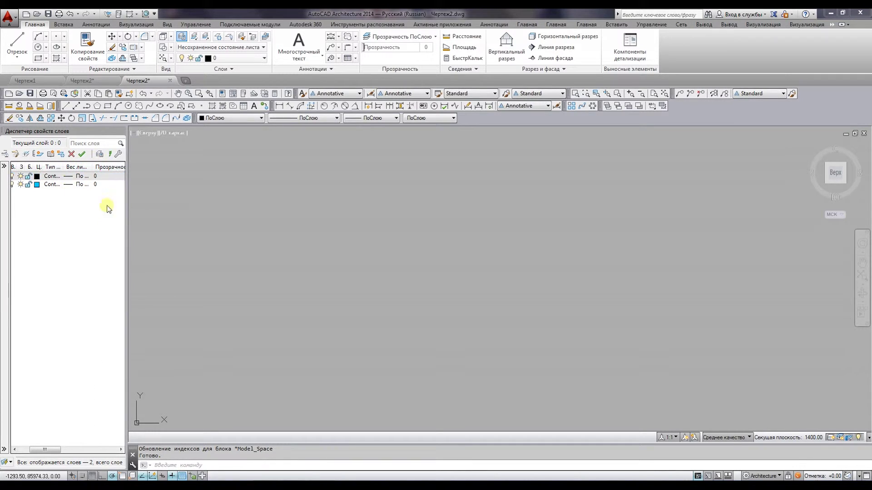
left_click_drag(52, 449, 46, 449)
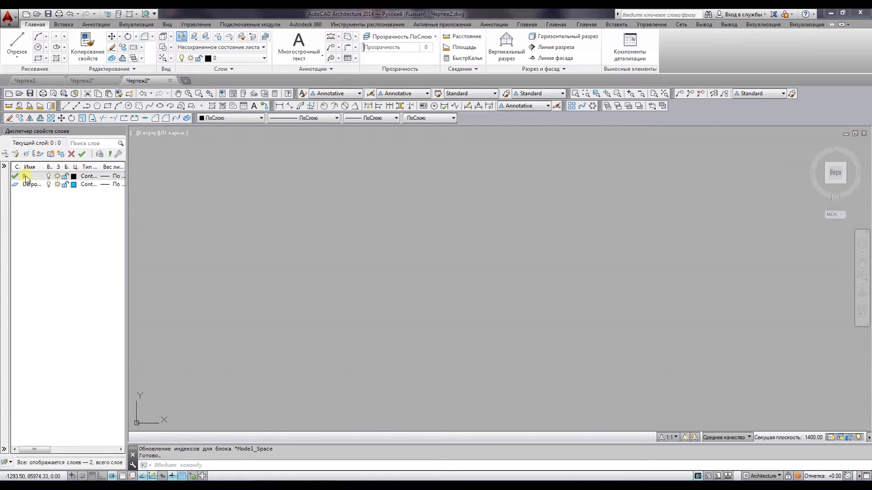
left_click(40, 154)
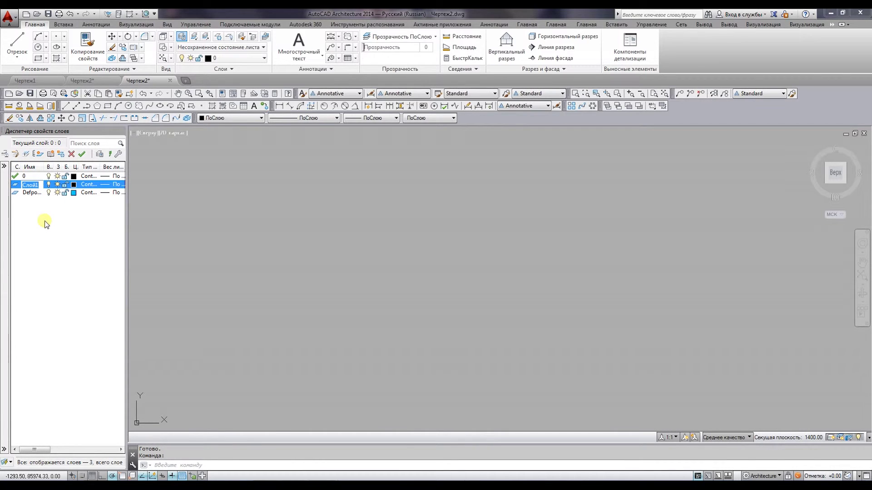
Step: Rename the new layer to Стены and draw a five-point zigzag line on it
type("Стены")
key("Return")
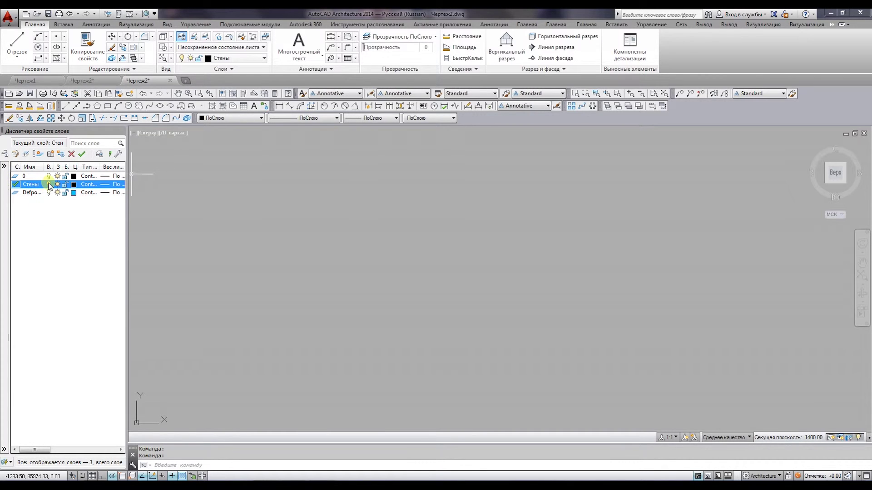
left_click(65, 105)
left_click(232, 251)
left_click(291, 218)
left_click(354, 273)
left_click(420, 258)
left_click(435, 298)
right_click(434, 298)
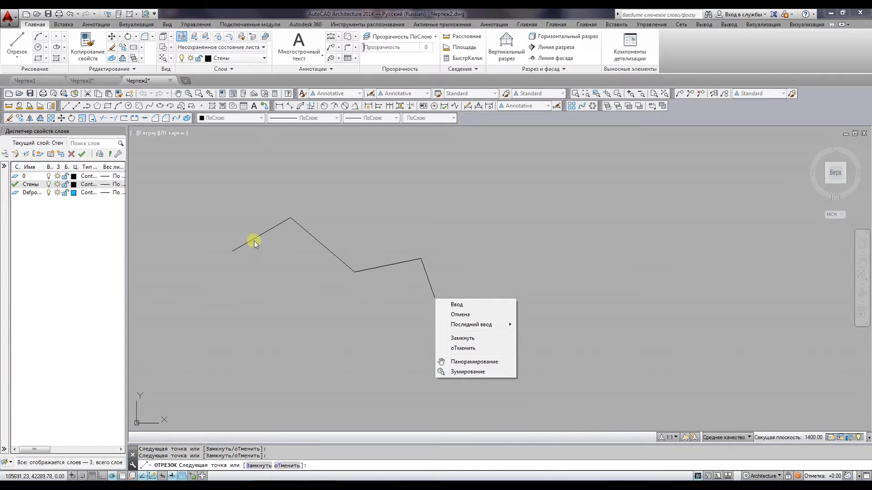
left_click(472, 302)
Step: Draw a second crossing zigzag on layer 0, then make Стены current again
double_click(25, 176)
left_click(66, 106)
left_click(261, 321)
left_click(299, 257)
left_click(356, 330)
left_click(370, 217)
right_click(398, 211)
left_click(420, 216)
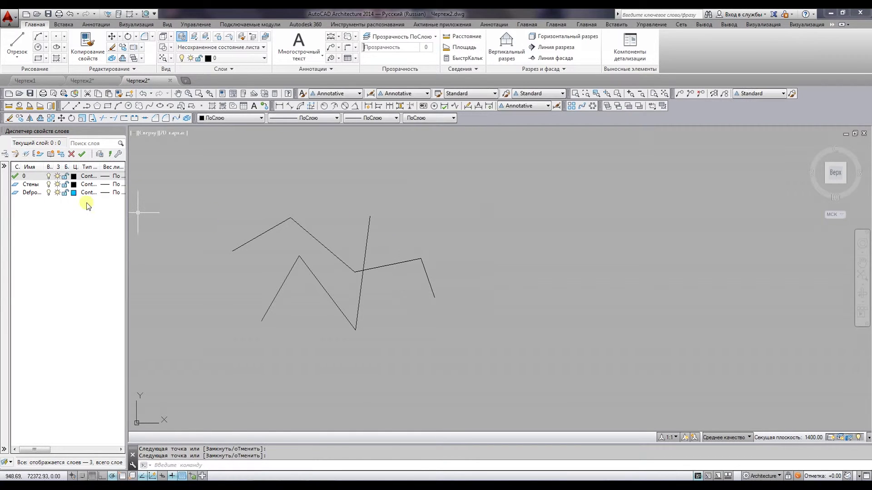
double_click(37, 183)
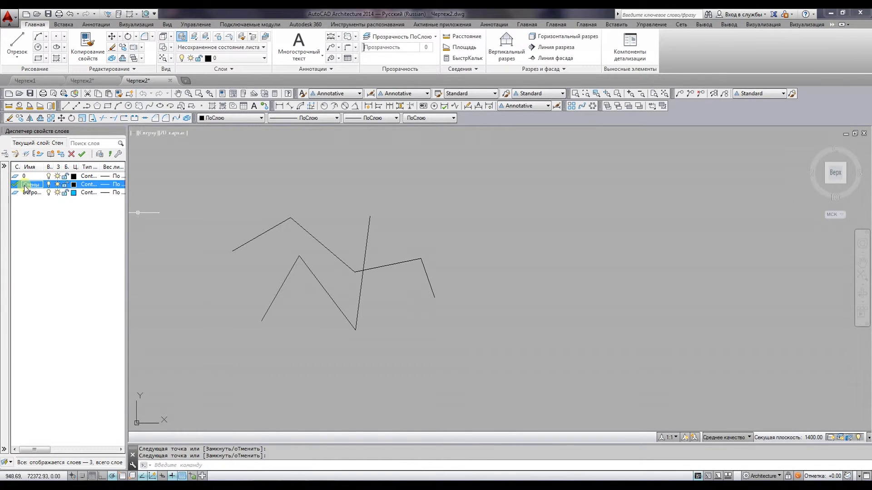
Step: Switch the Стены and 0 layers off and back on to confirm their lines hide
left_click(48, 185)
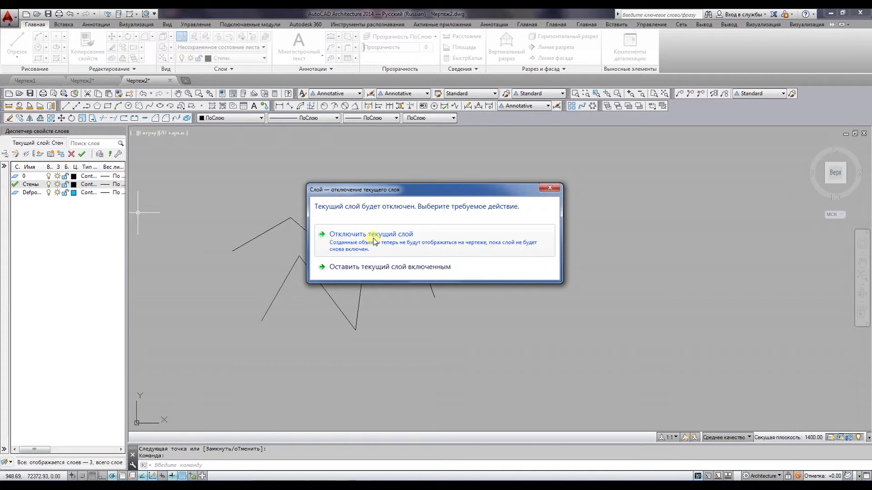
left_click(374, 241)
left_click(75, 178)
left_click(49, 184)
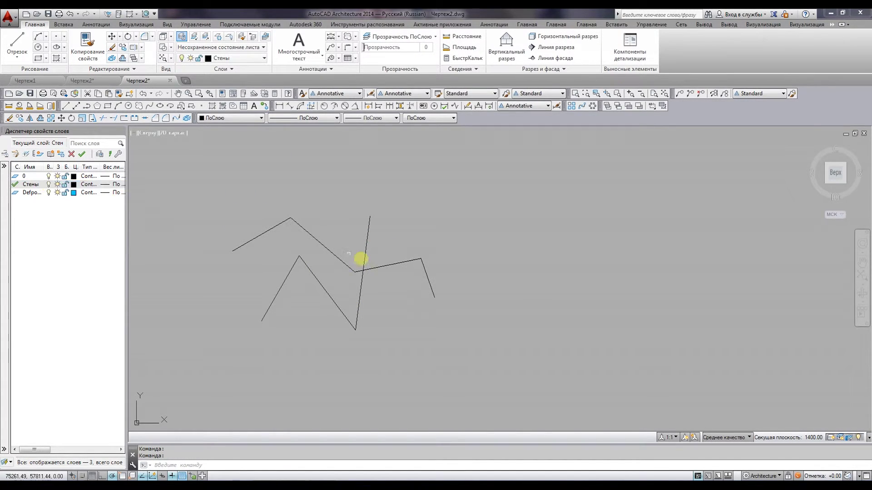
left_click(49, 177)
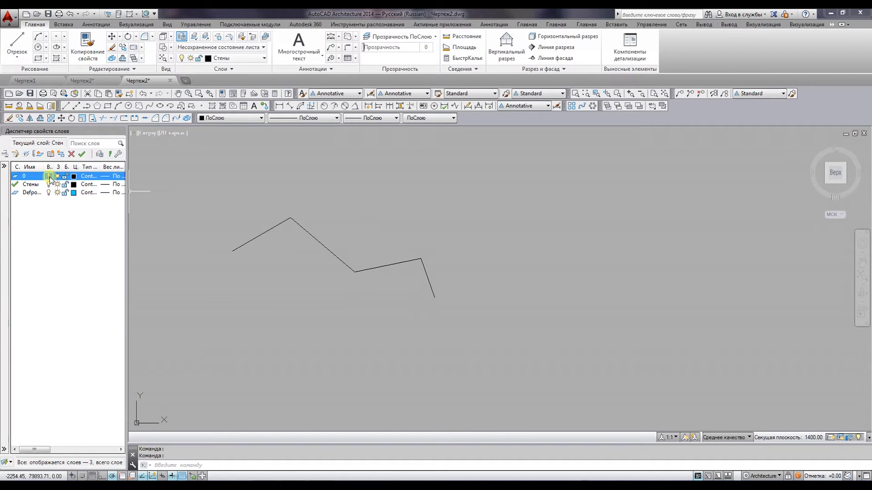
left_click(49, 177)
Step: Window-select all seven zigzag lines and delete them, leaving the drawing empty
scroll(210, 208, "down", 3)
left_click(199, 182)
left_click(418, 313)
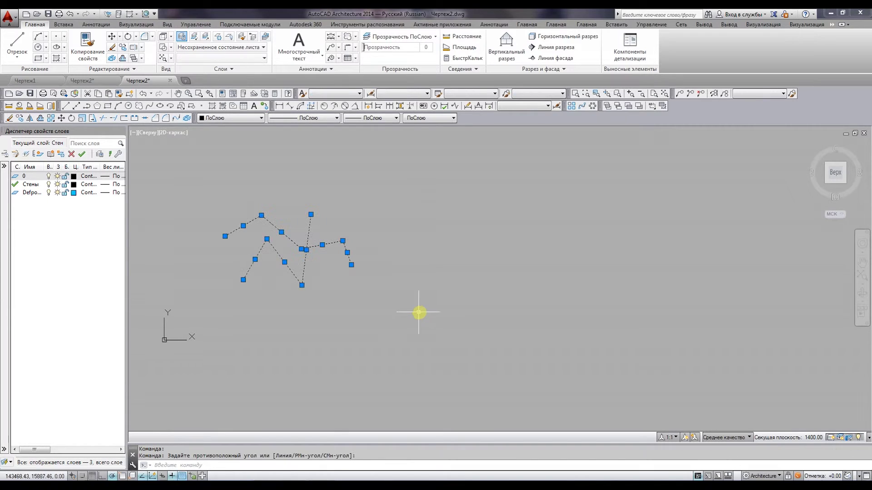
key("Delete")
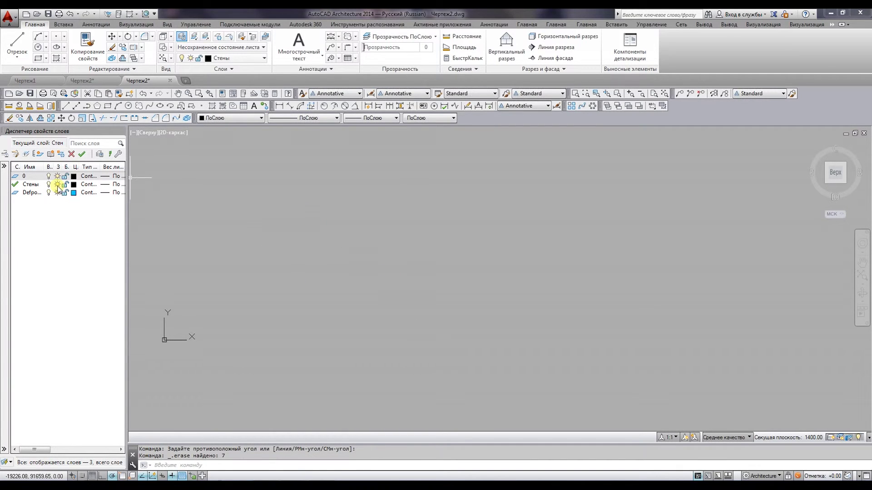
left_click(62, 176)
Step: Widen the layer list columns and set the Стены lineweight to 0.30 mm, keeping Continuous linetype
left_click_drag(64, 167, 68, 167)
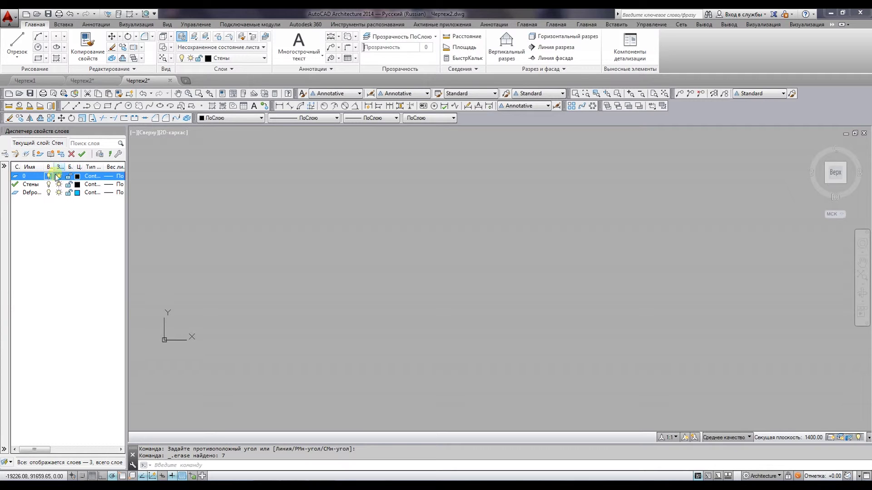
mouse_move(84, 167)
left_mouse_down()
mouse_move(85, 181)
mouse_move(83, 171)
left_mouse_up()
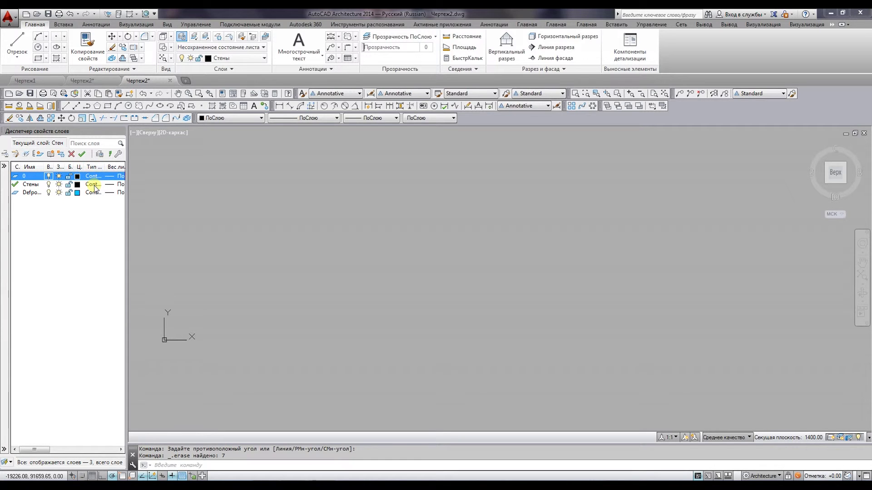
left_click(94, 186)
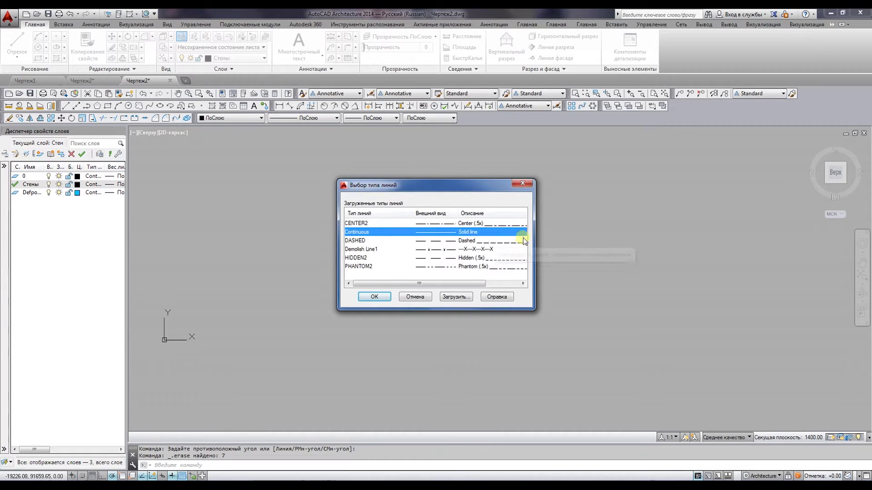
left_click(522, 183)
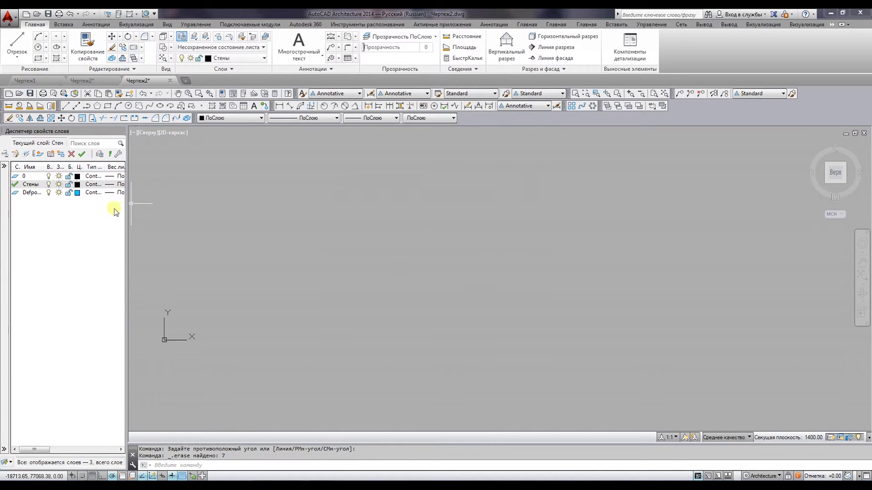
left_click(119, 185)
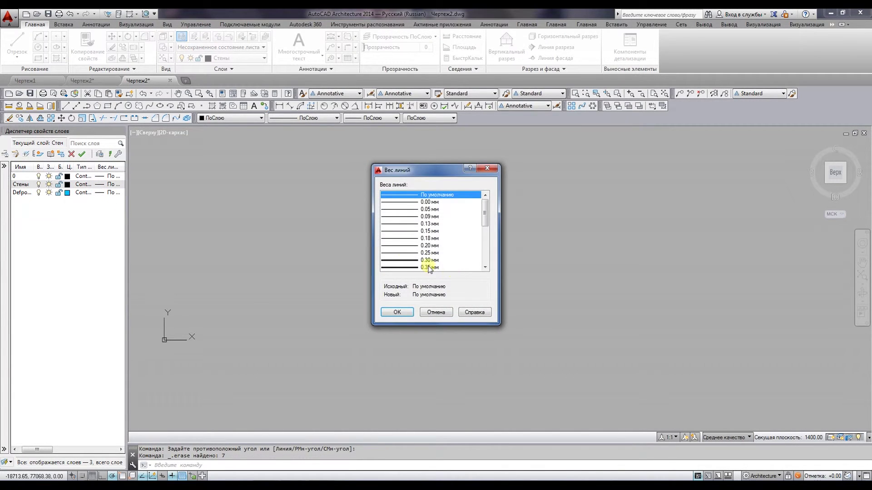
left_click(406, 262)
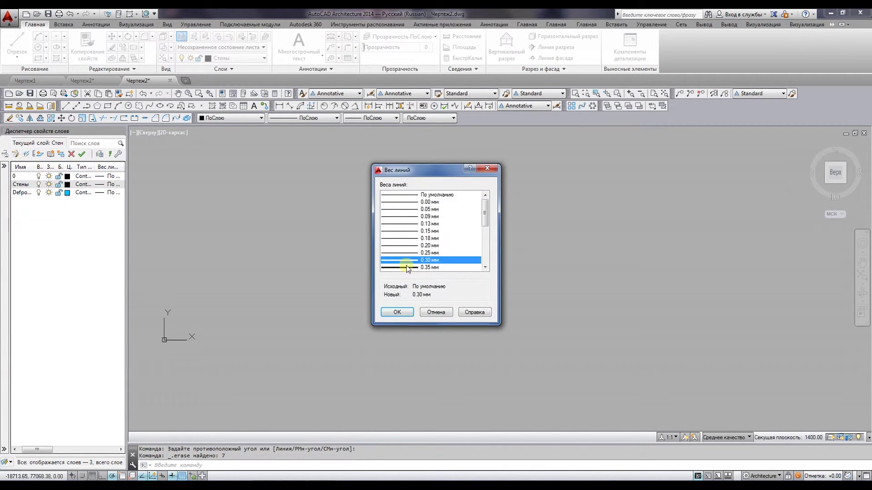
left_click(396, 312)
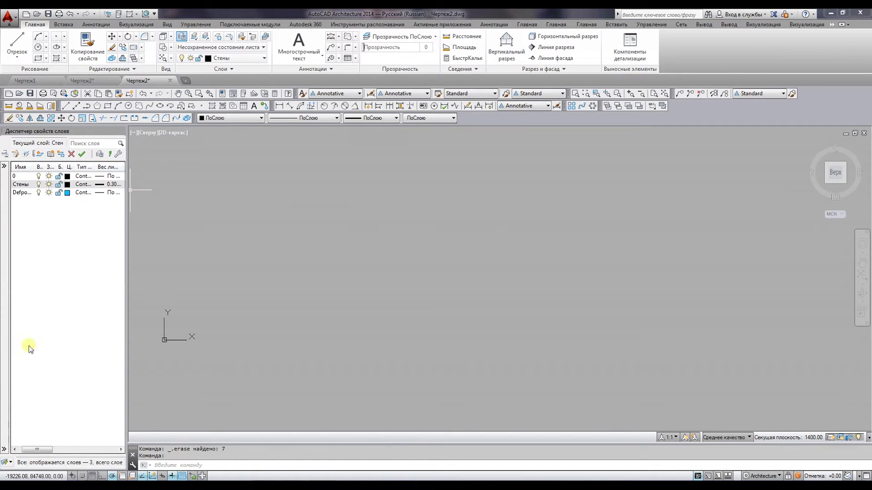
Step: With Ortho on, start the stepped Стены outline, running its upper steps out to the right end
left_click(18, 450)
left_click(66, 107)
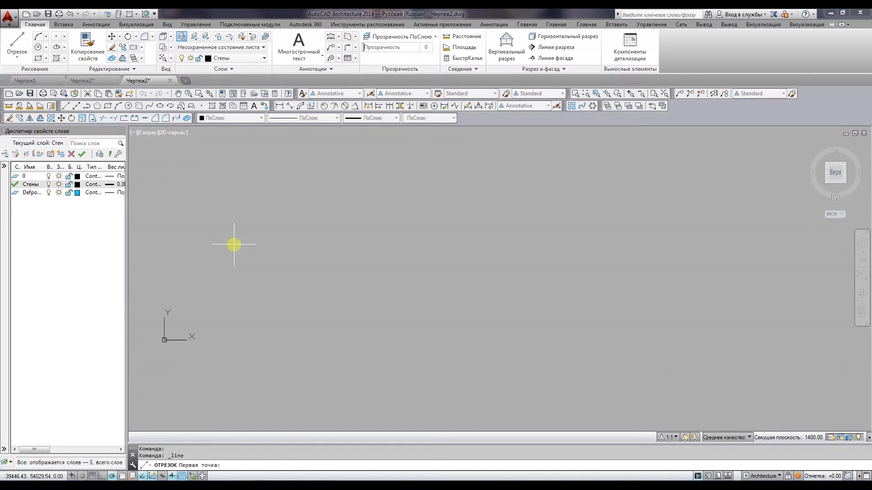
left_click(234, 245)
left_click(102, 476)
left_click(386, 245)
left_click(386, 297)
left_click(491, 297)
left_click(492, 350)
left_click(578, 349)
Step: Draw the outline's lower return steps and snap it closed at the start point using Osnap
left_click(578, 381)
left_click(456, 380)
left_click(456, 329)
left_click(361, 328)
left_click(361, 268)
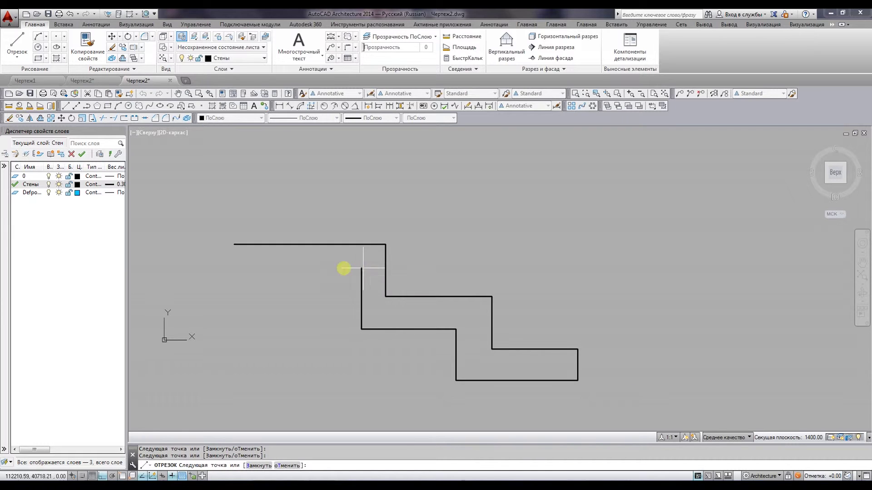
left_click(236, 268)
left_click(122, 476)
left_click(234, 244)
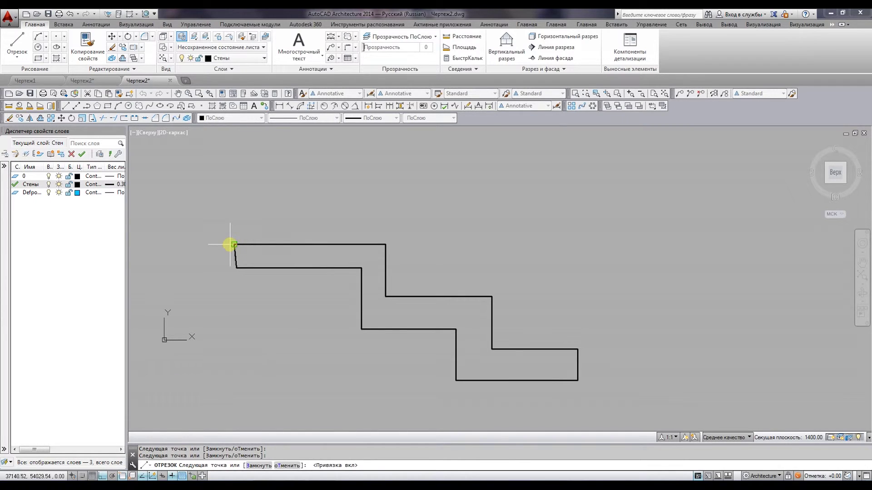
right_click(255, 287)
left_click(265, 292)
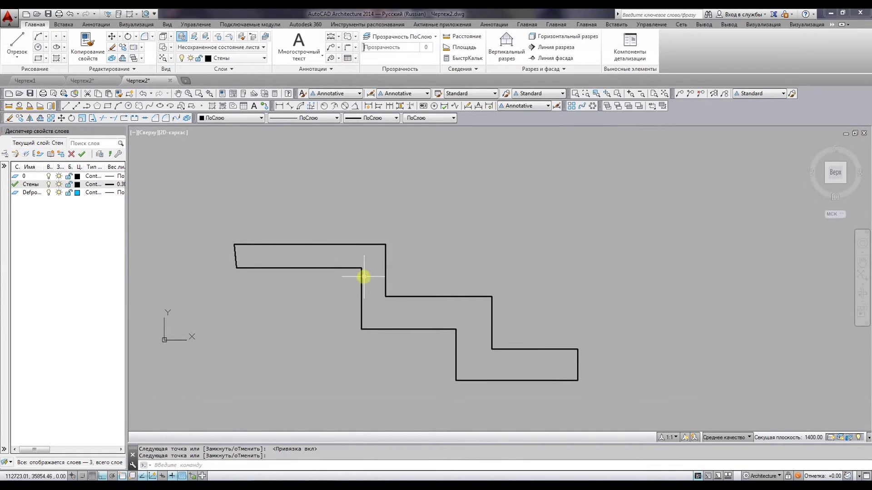
Step: Pick several outline segments to practise selecting them, then clear the selection
left_click(264, 245)
left_click(384, 272)
left_click(413, 296)
left_click(503, 317)
left_click(468, 313)
key("Escape")
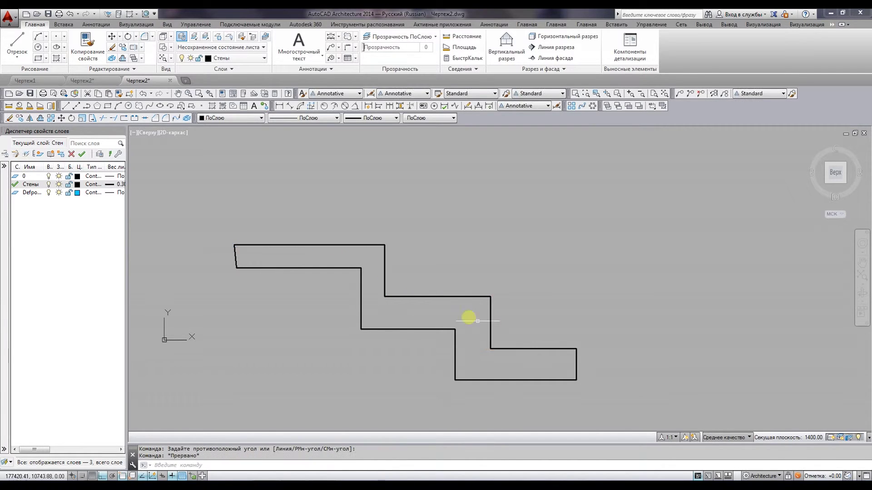
Step: Draw the top horizontal line above the stepped outline
left_click(15, 43)
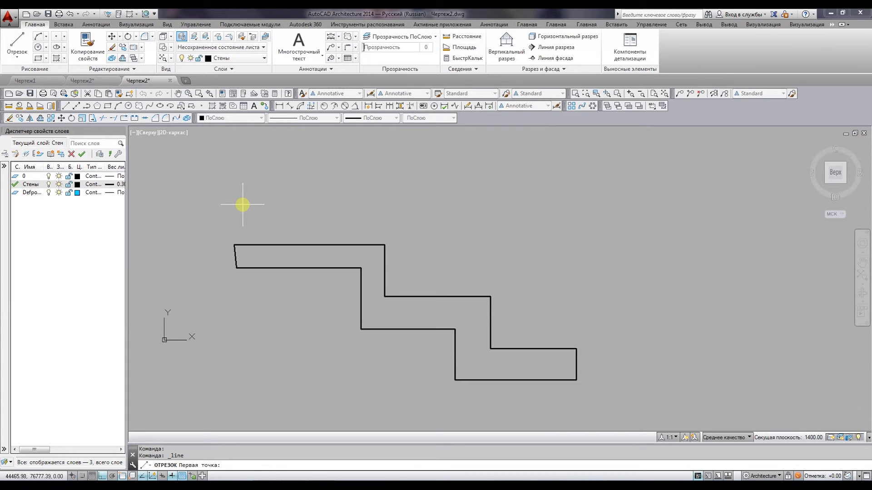
left_click(249, 209)
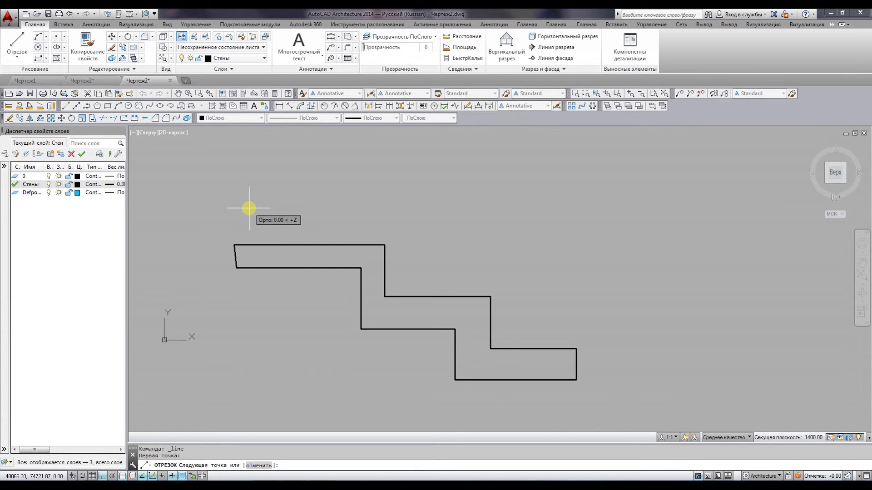
left_click(412, 209)
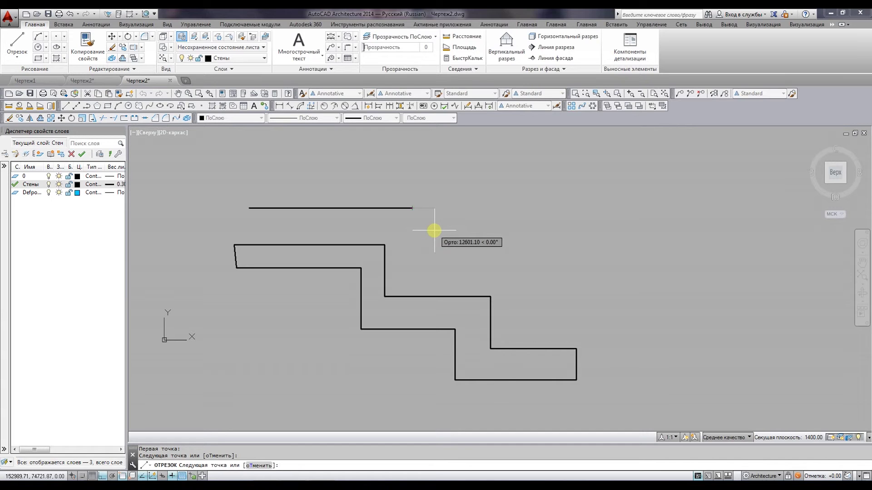
right_click(434, 230)
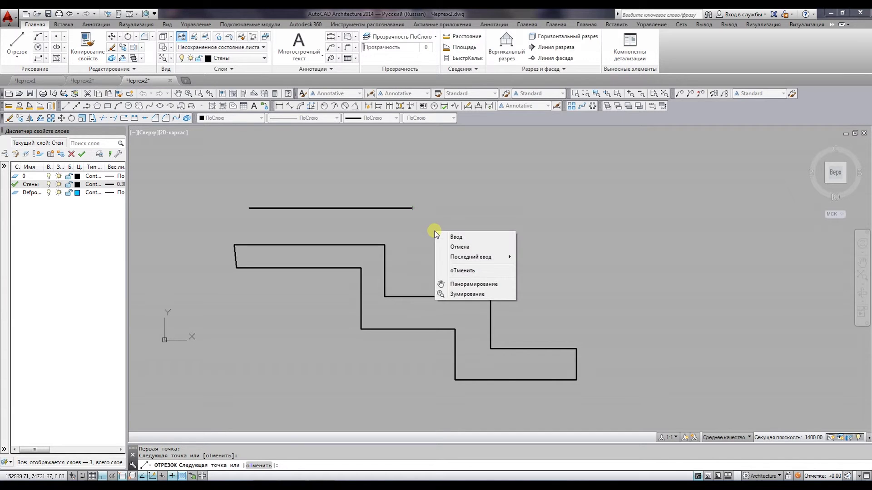
left_click(472, 238)
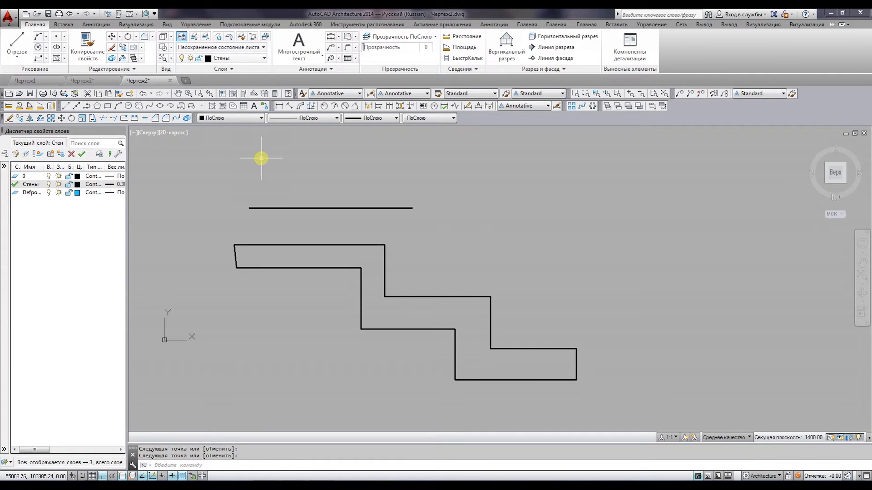
Step: Draw a second parallel horizontal line just below the first
key("Return")
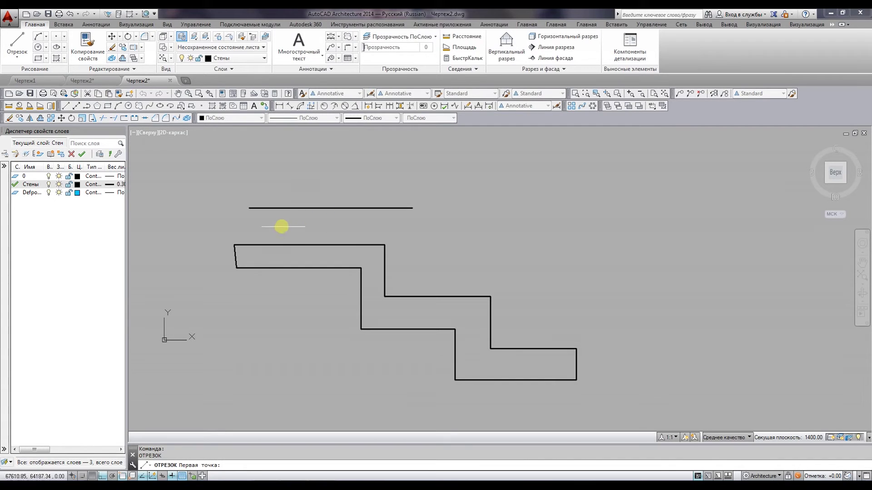
left_click(248, 221)
left_click(411, 220)
right_click(290, 233)
left_click(339, 239)
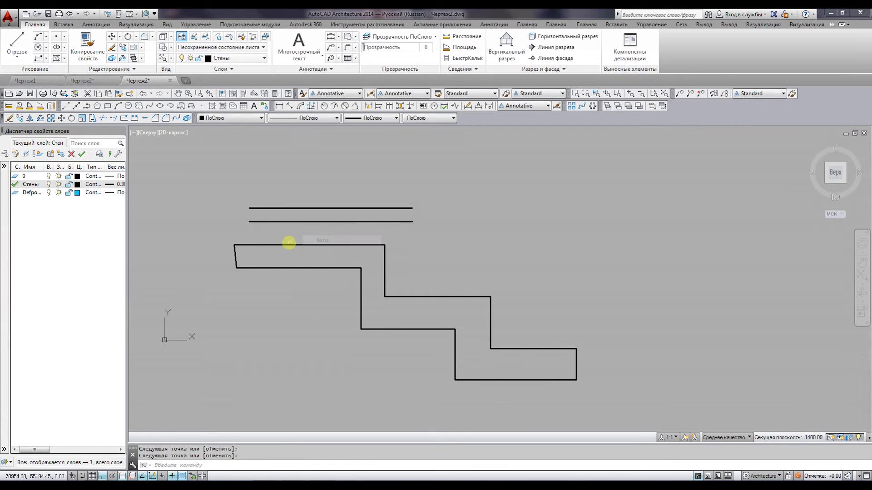
Step: Draw a third horizontal line lower down, shifted further to the right
right_click(290, 244)
key("Escape")
key("space")
left_click(310, 234)
left_click(488, 234)
key("Escape")
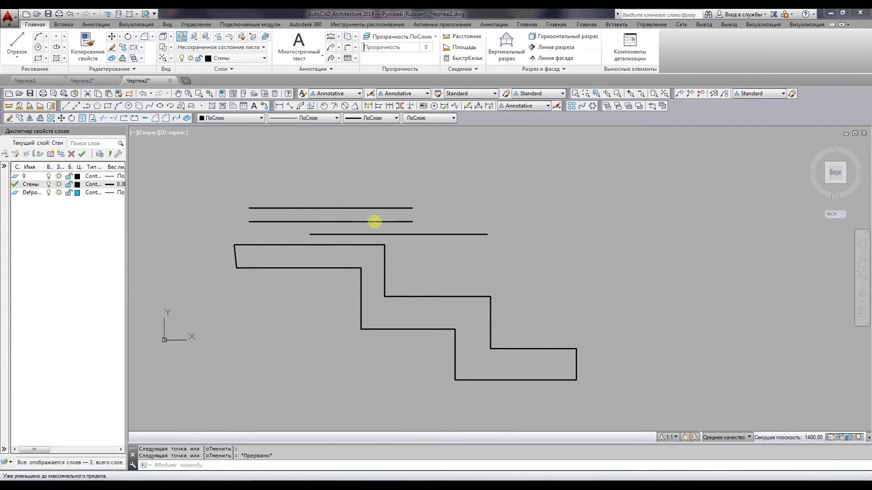
left_click(23, 40)
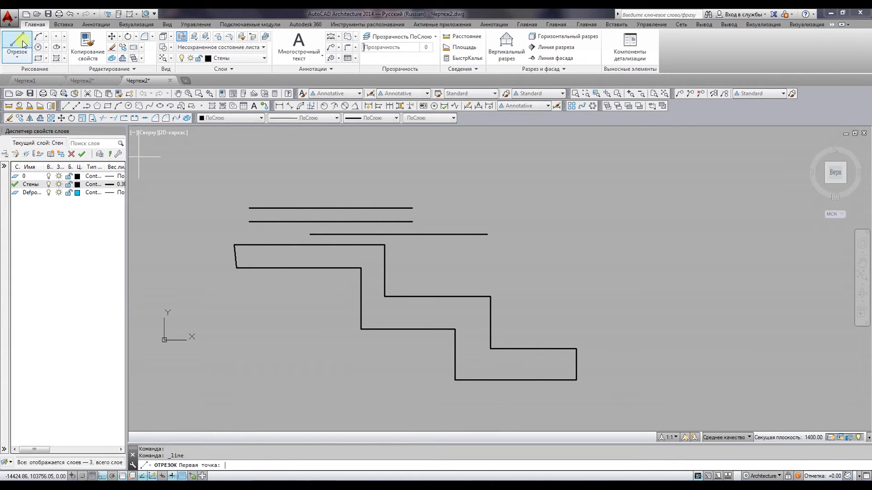
Step: Draw a 2000-unit horizontal segment above the three parallel lines
left_click(235, 189)
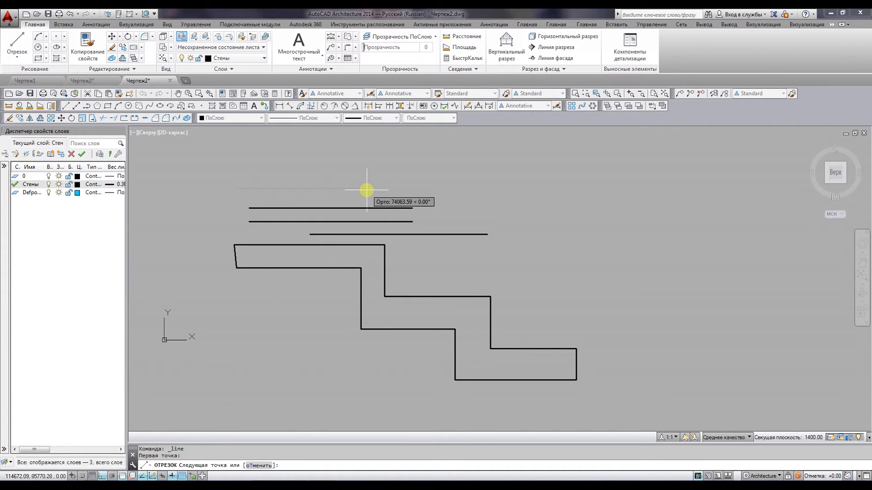
type("2000")
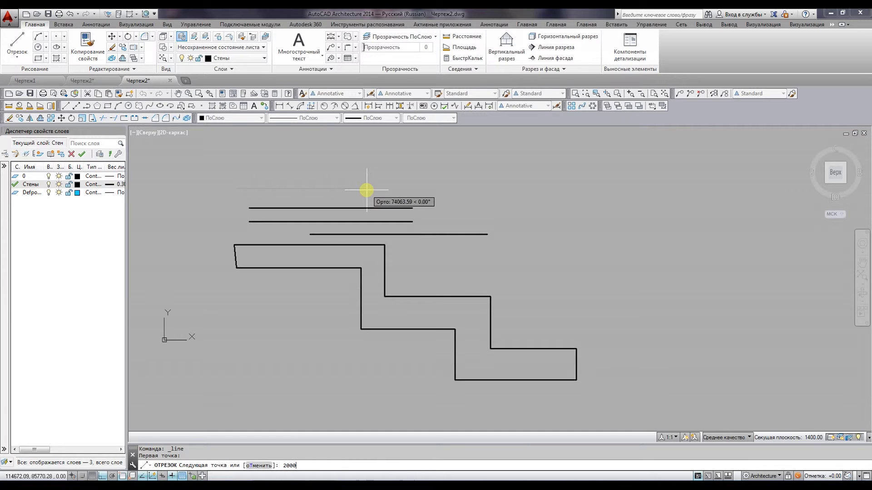
key("Return")
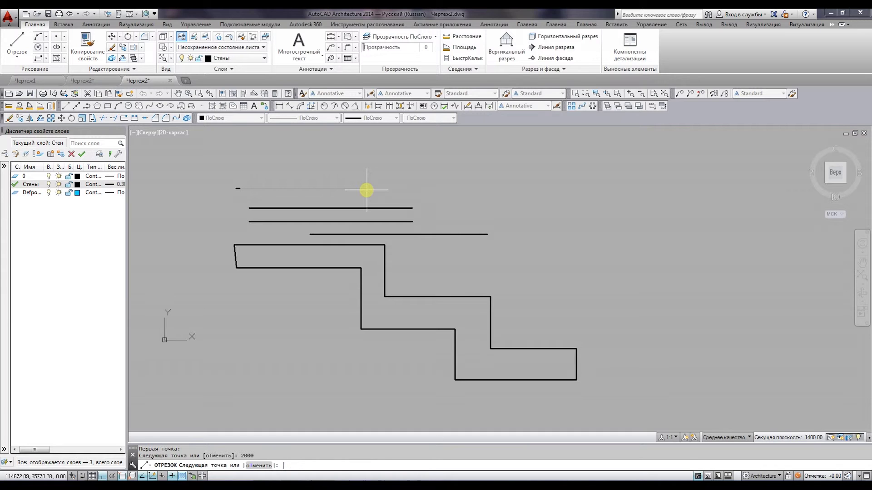
scroll(234, 188, "up", 2)
scroll(234, 189, "up", 2)
scroll(220, 189, "up", 2)
scroll(254, 204, "up", 2)
scroll(359, 272, "up", 2)
scroll(360, 268, "down", 2)
key("Escape")
Step: Window-select the short segment, clear the selection, and zoom and pan around the drawing
scroll(386, 263, "down", 2)
left_click(345, 229)
left_click(346, 262)
key("Escape")
scroll(342, 263, "down", 2)
scroll(350, 273, "up", 3)
scroll(347, 271, "down", 4)
scroll(350, 273, "down", 3)
scroll(345, 264, "up", 2)
scroll(336, 252, "down", 2)
middle_click_drag(352, 262, 353, 232)
Step: Window-select and erase all the wall lines, then place a circle
left_click(248, 169)
left_click(619, 402)
key("Delete")
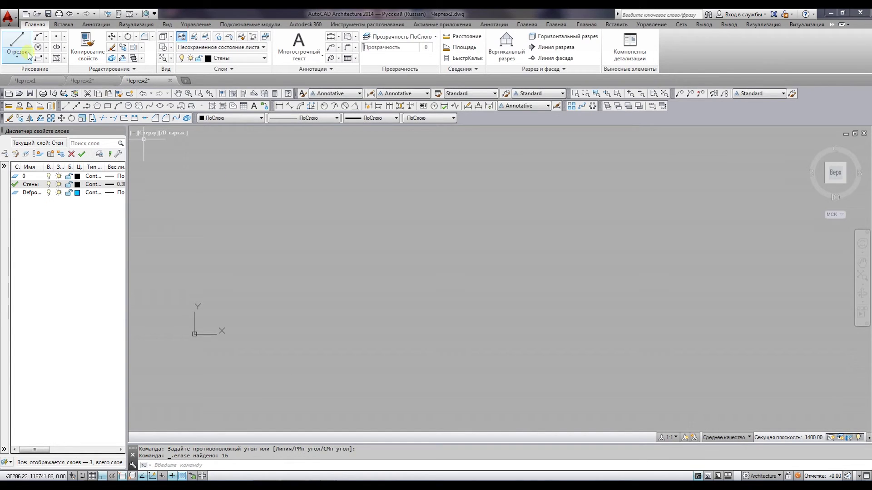
left_click(38, 46)
left_click(384, 228)
Step: Draw a horizontal line below the circle and a long vertical line crossing it
left_click(16, 46)
left_click(313, 285)
left_click(453, 286)
left_click(17, 46)
left_click(428, 159)
left_click(427, 350)
key("Return")
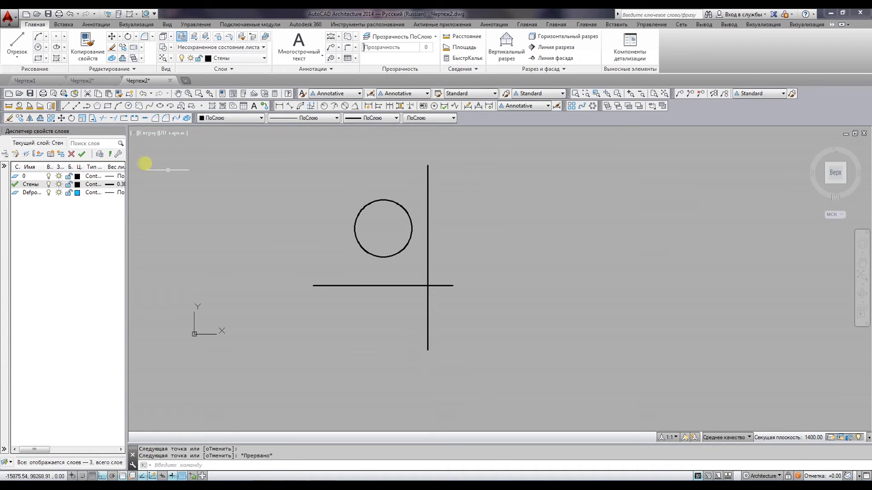
Step: Draw a horizontal line from the left that ends inside the circle, then begin a selection window
left_click(17, 45)
left_click(240, 211)
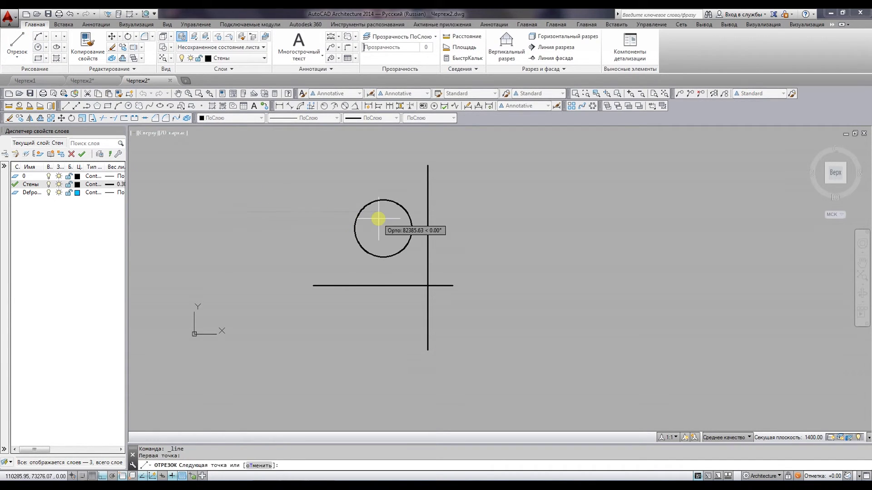
left_click(378, 212)
key("Escape")
middle_click_drag(282, 189, 258, 221)
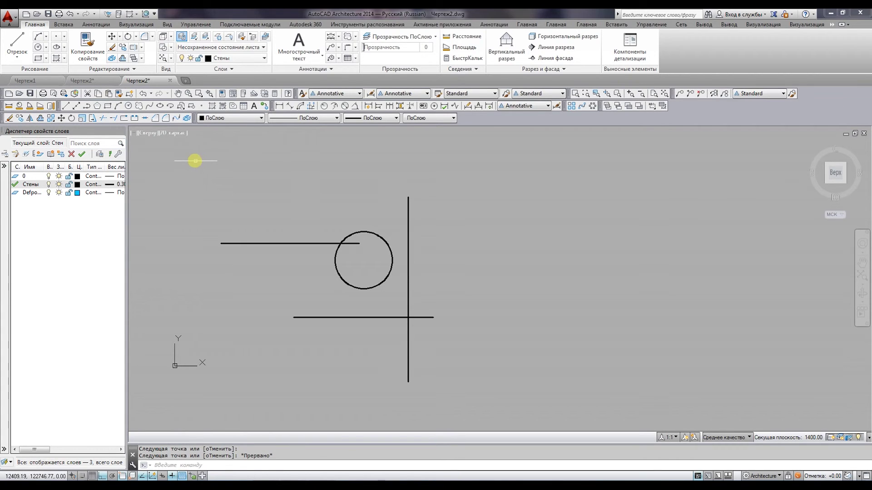
left_click(193, 159)
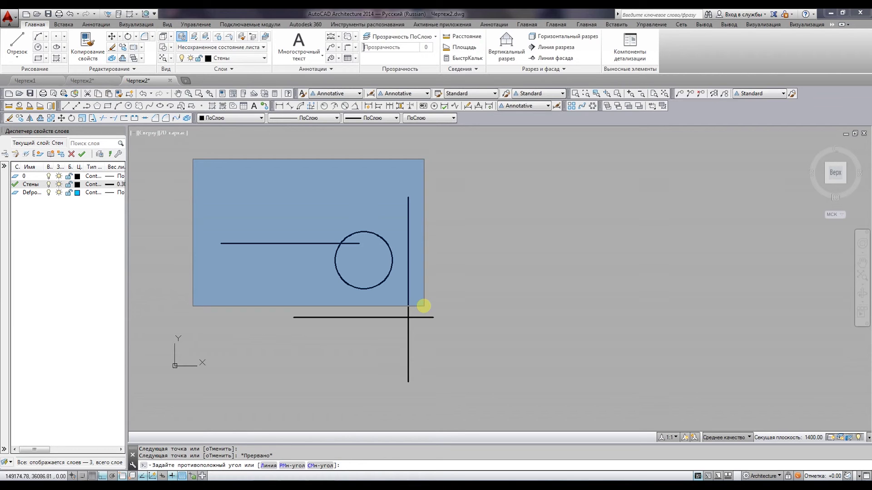
left_click(424, 306)
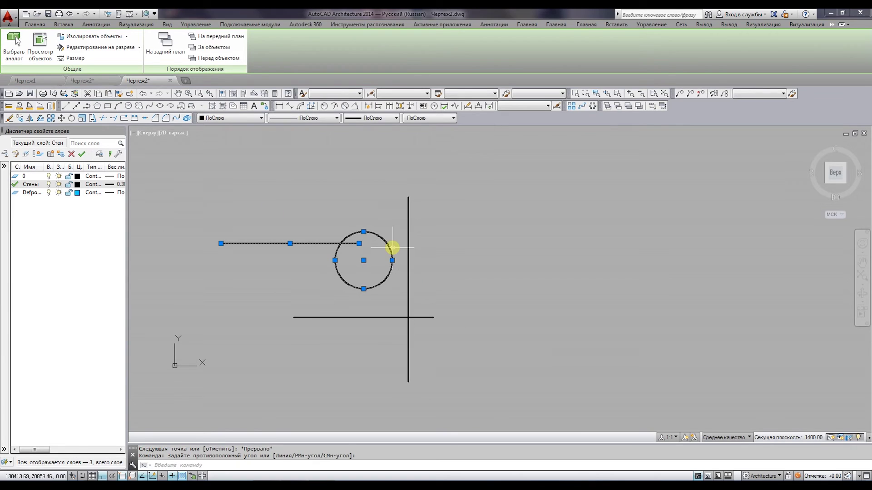
key("Escape")
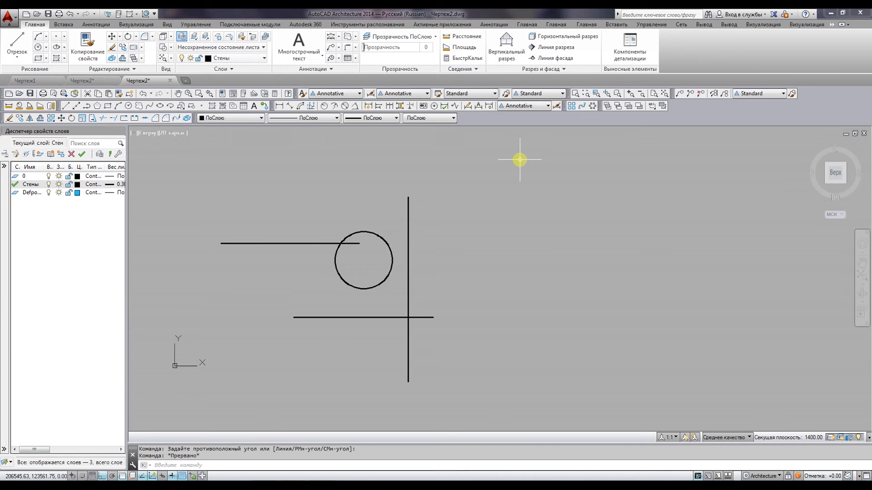
left_click(520, 159)
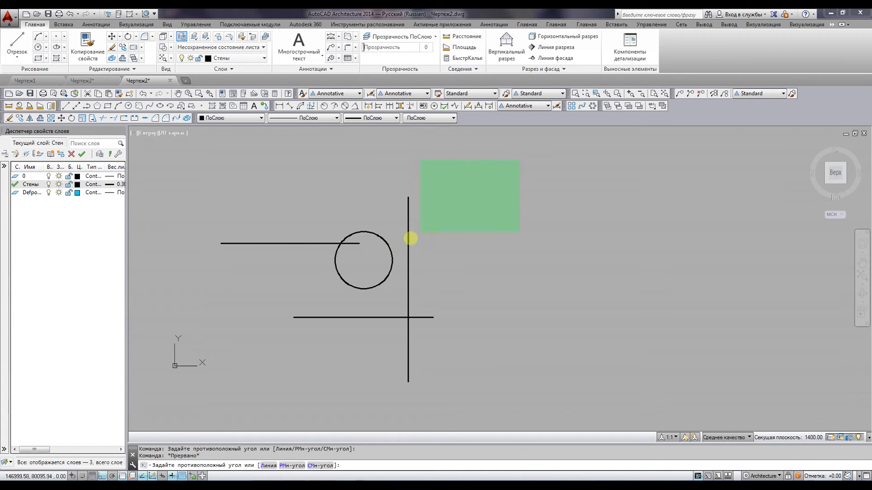
left_click(296, 292)
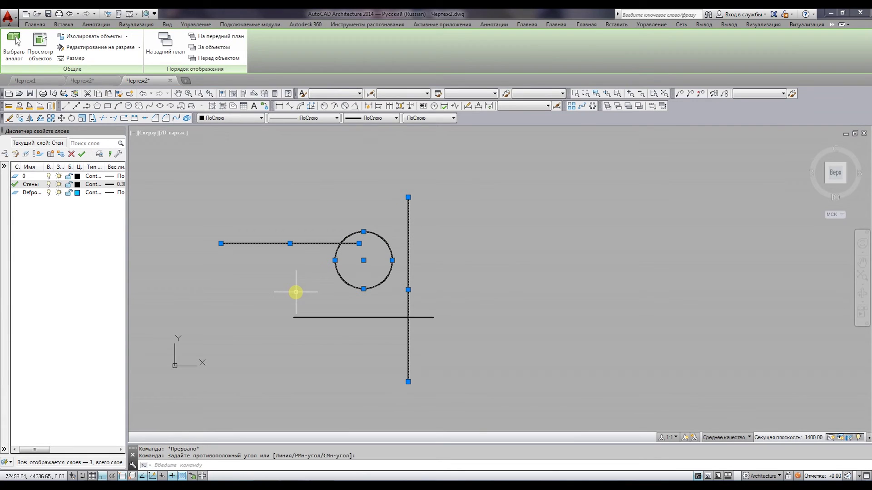
key("Escape")
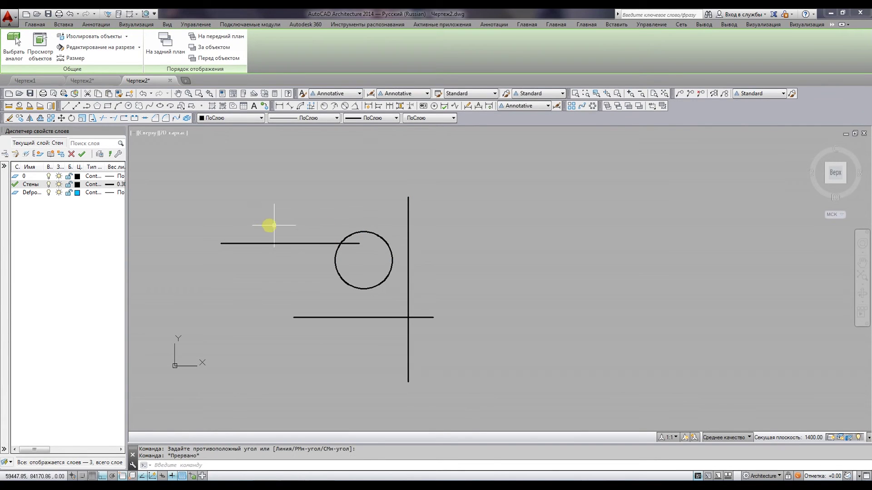
left_click(308, 196)
left_click(335, 215)
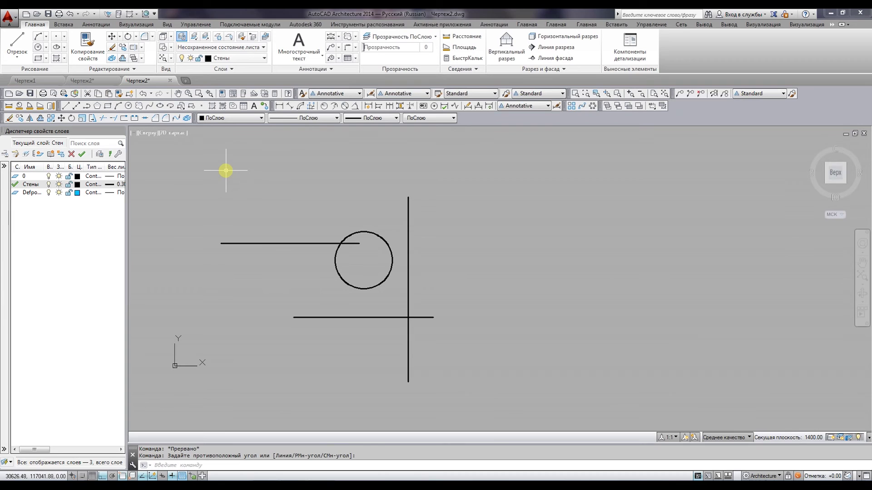
left_click(201, 177)
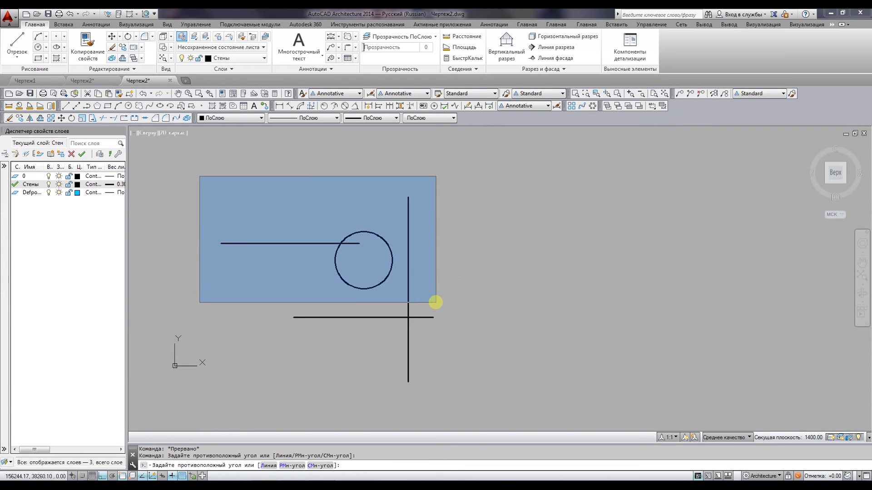
left_click(496, 393)
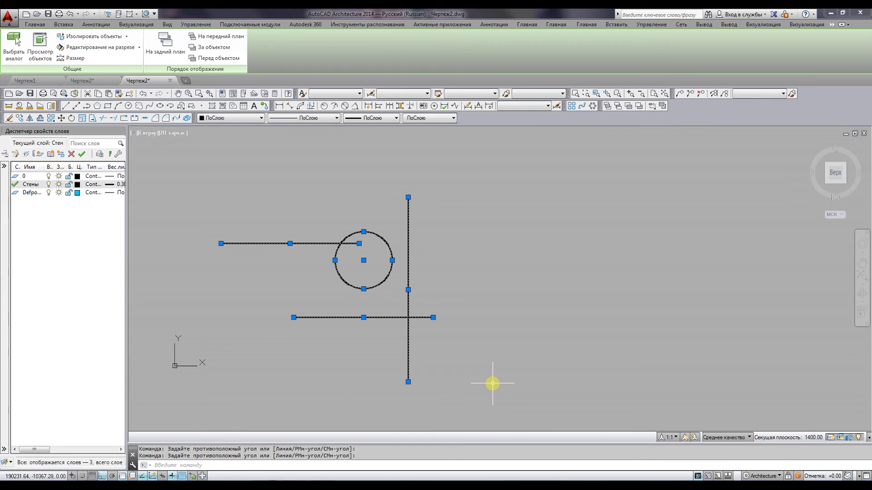
key("Escape")
left_click(497, 162)
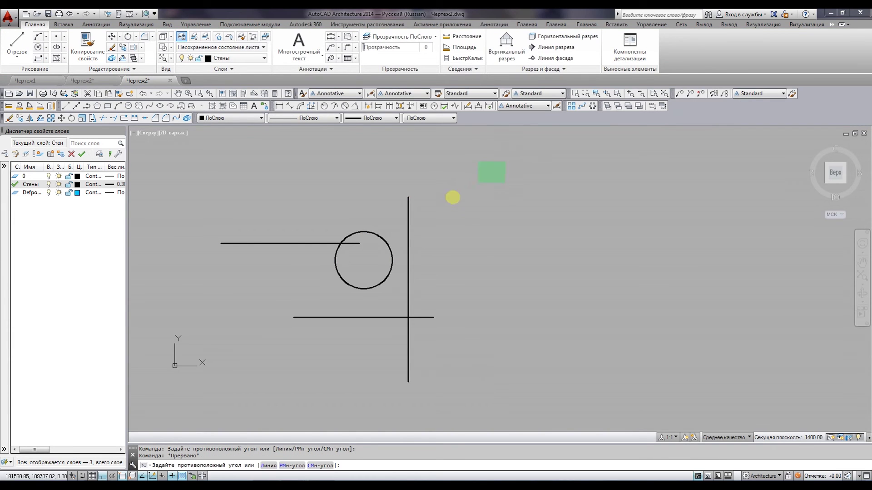
left_click(302, 298)
left_click(180, 173)
left_click(439, 322)
key("Escape")
left_click(514, 169)
left_click(320, 271)
key("Escape")
left_click(200, 188)
left_click(471, 347)
key("Escape")
left_click(537, 229)
left_click(283, 361)
key("Escape")
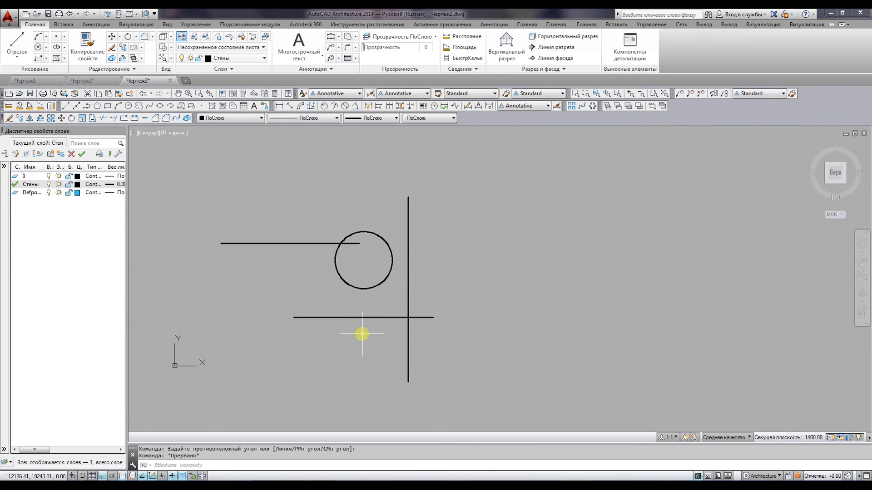
mouse_move(383, 296)
middle_mouse_down()
mouse_move(437, 284)
mouse_move(387, 296)
middle_mouse_up()
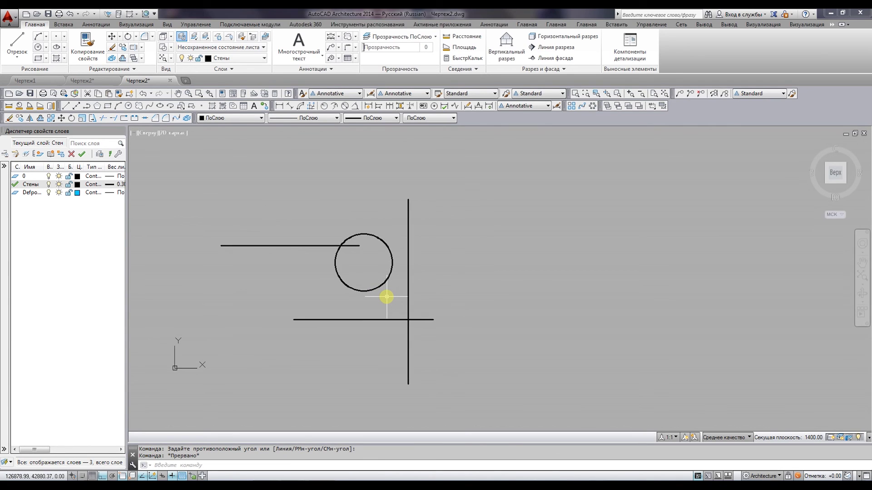